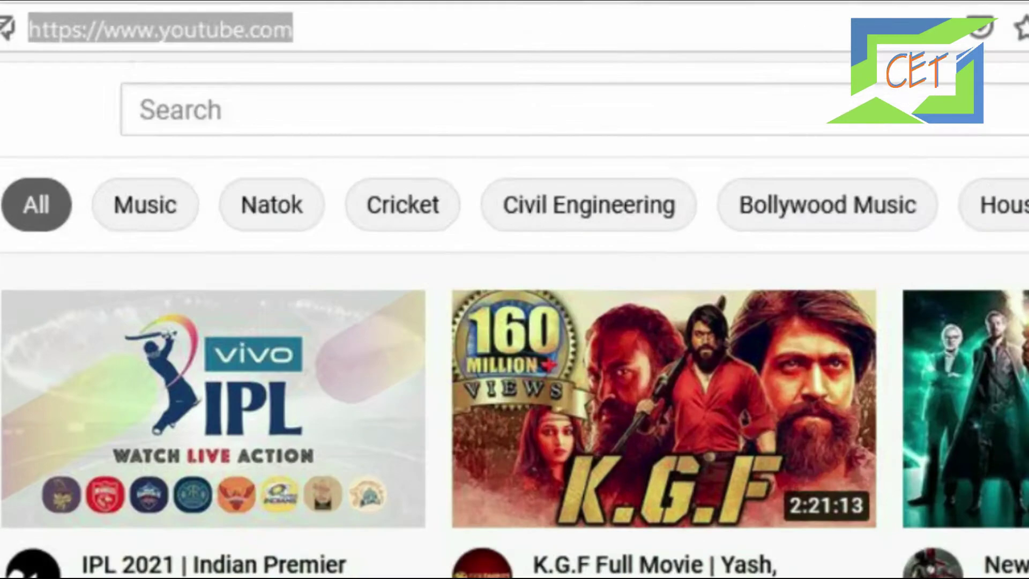
Search YouTube for 'Civil Engineering' and browse the Civil Engineering Tips channel's uploaded videos
{"action": "left_click", "coordinate": [256, 54]}
{"action": "type", "text": "Civil Enginee"}
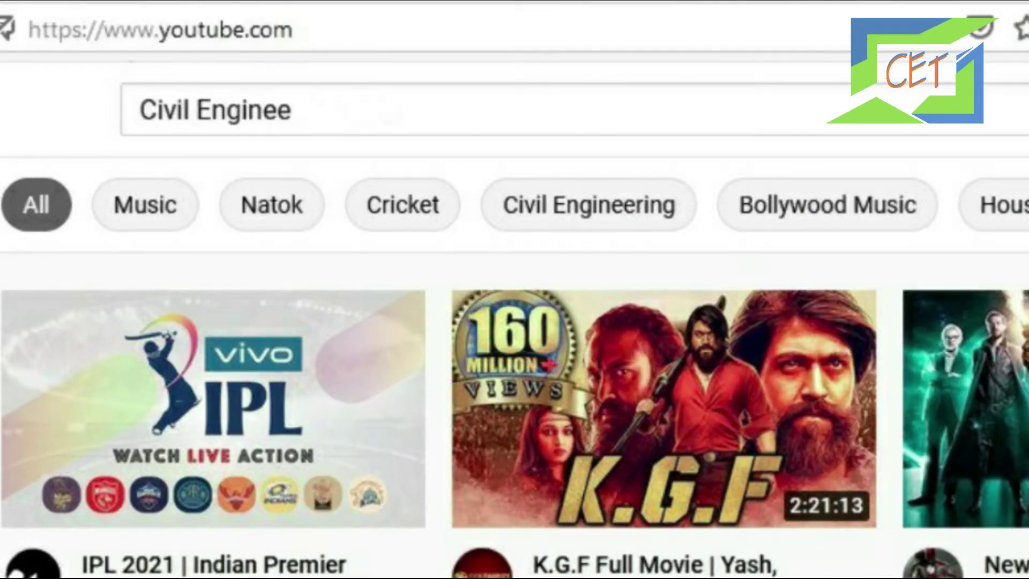
{"action": "type", "text": "ring Tips"}
{"action": "left_click", "coordinate": [738, 54]}
{"action": "left_click", "coordinate": [544, 158]}
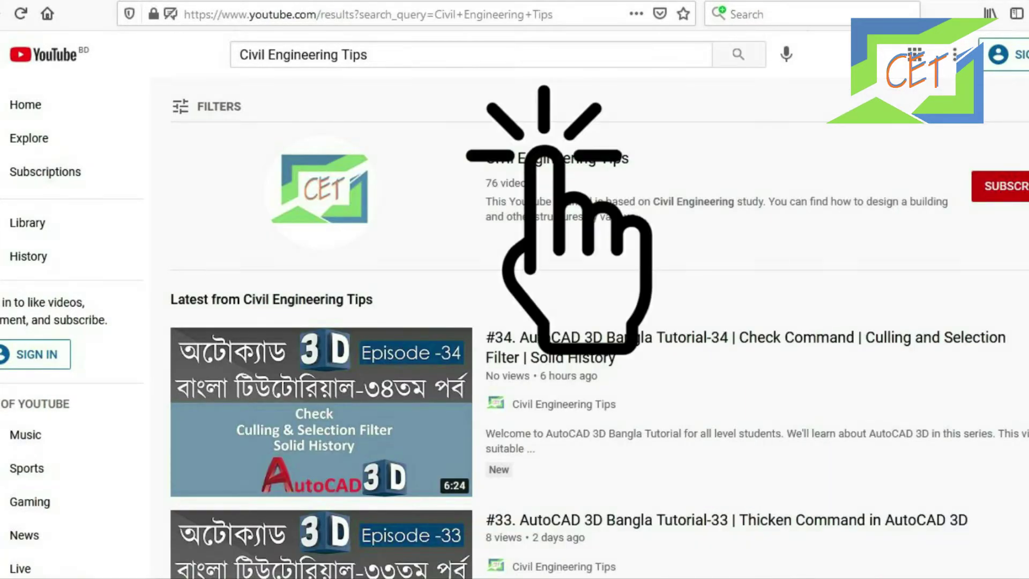
{"action": "left_click", "coordinate": [374, 333]}
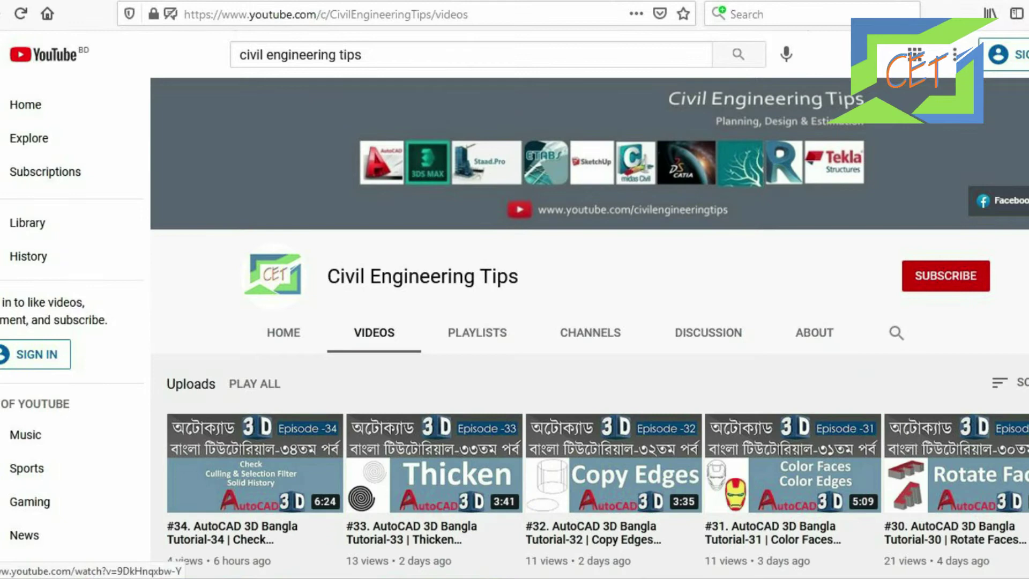
{"action": "scroll", "coordinate": [589, 348], "scroll_direction": "down", "scroll_amount": 10}
{"action": "scroll", "coordinate": [589, 349], "scroll_direction": "down", "scroll_amount": 10}
{"action": "scroll", "coordinate": [590, 349], "scroll_direction": "down", "scroll_amount": 10}
{"action": "scroll", "coordinate": [589, 349], "scroll_direction": "up", "scroll_amount": 15}
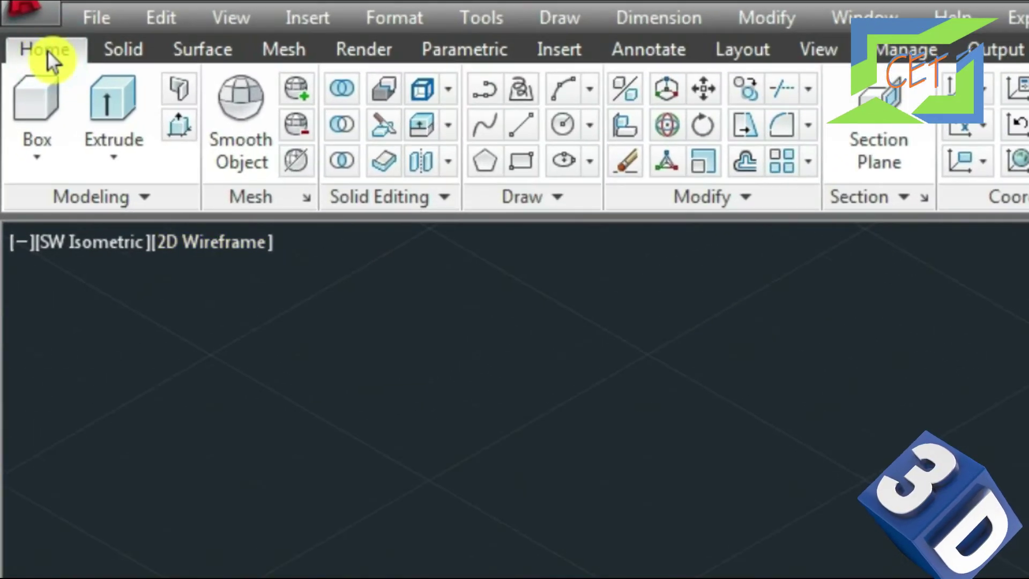
{"action": "left_click", "coordinate": [560, 195]}
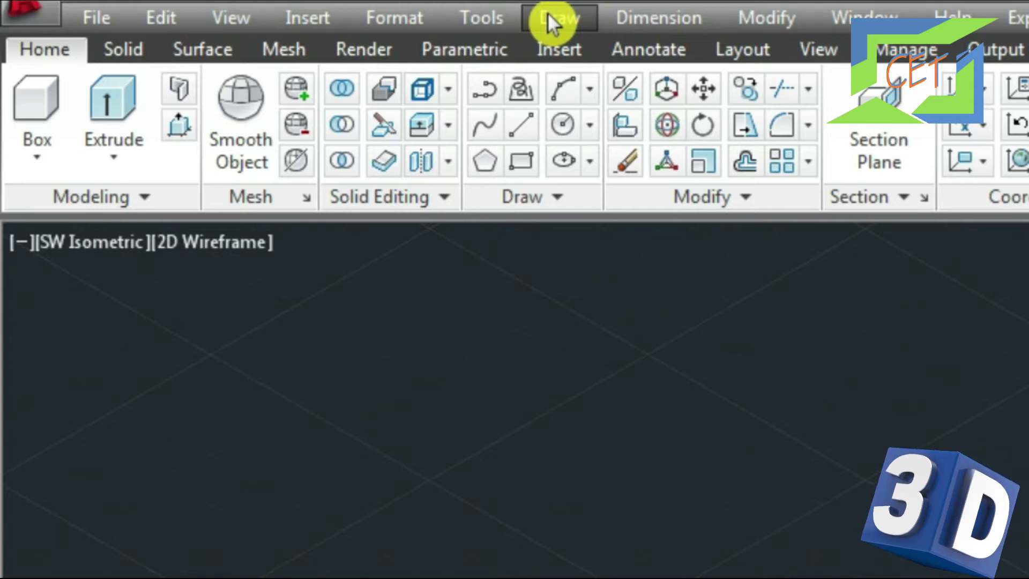
Draw a helix at the origin with base and top radius 4 and height 10, then orbit to view it
{"action": "left_click", "coordinate": [548, 12]}
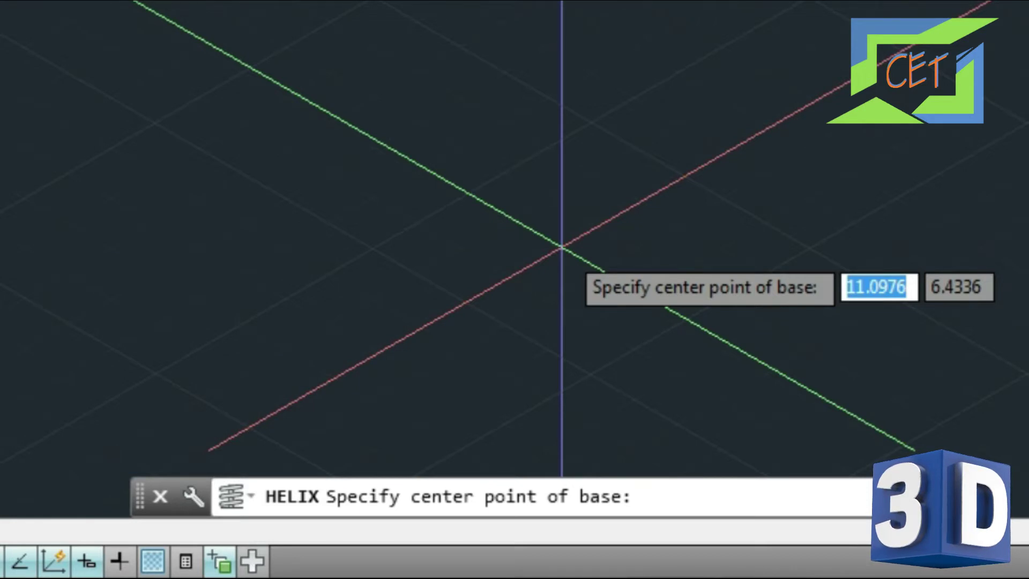
{"action": "left_click", "coordinate": [582, 237]}
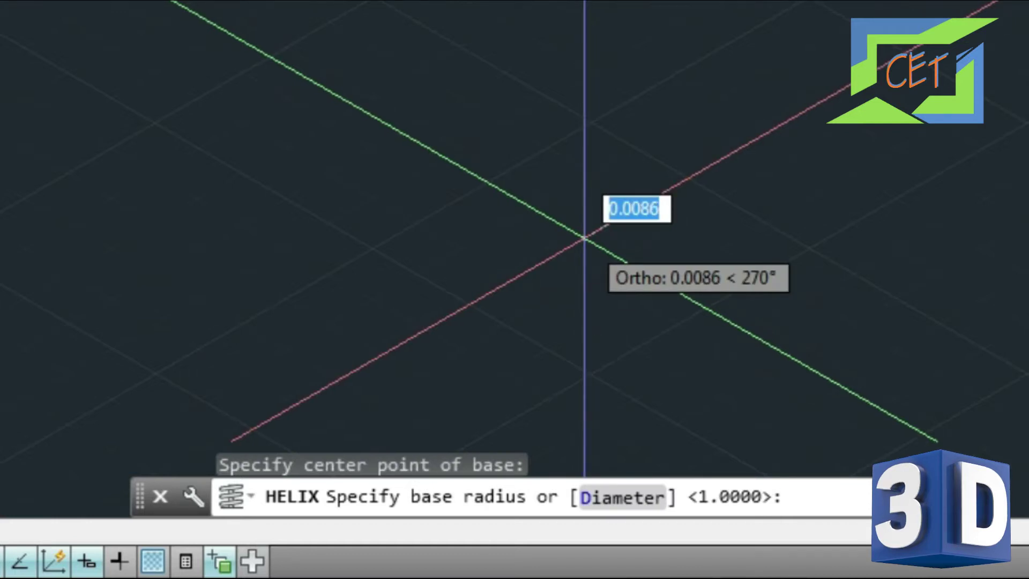
{"action": "type", "text": "4"}
{"action": "key", "text": "Return"}
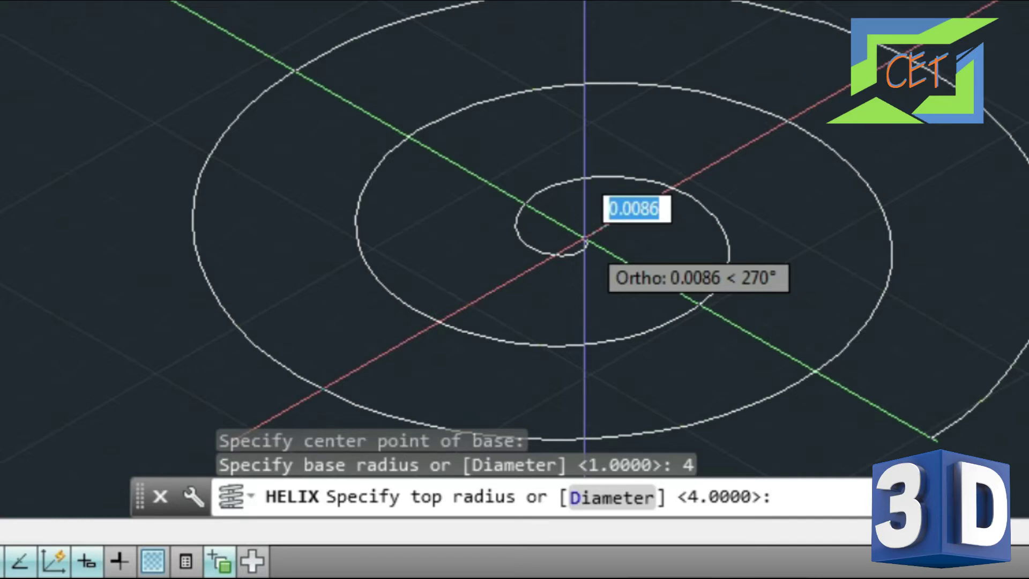
{"action": "type", "text": "4"}
{"action": "key", "text": "Return"}
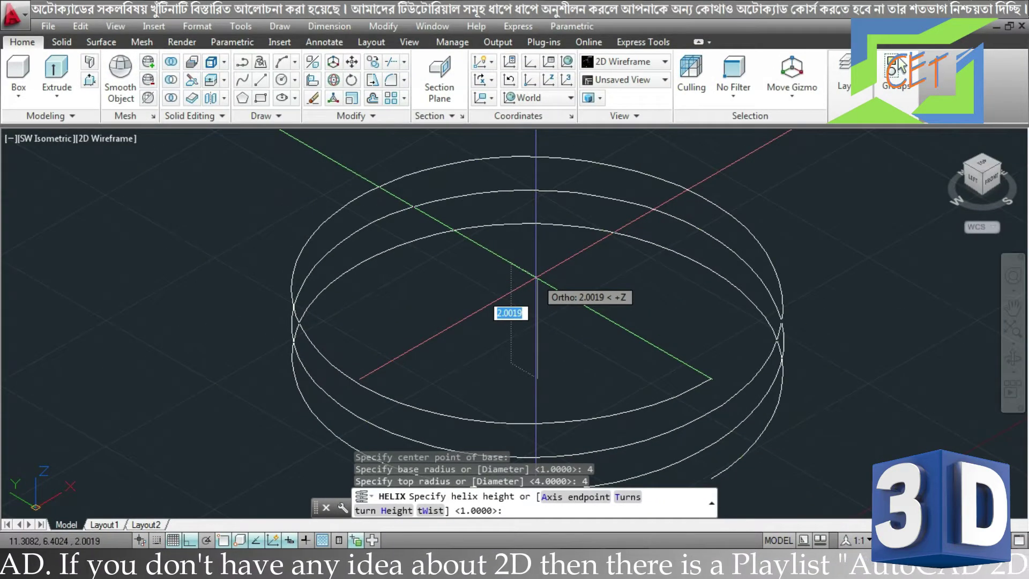
{"action": "type", "text": "10"}
{"action": "key", "text": "Return"}
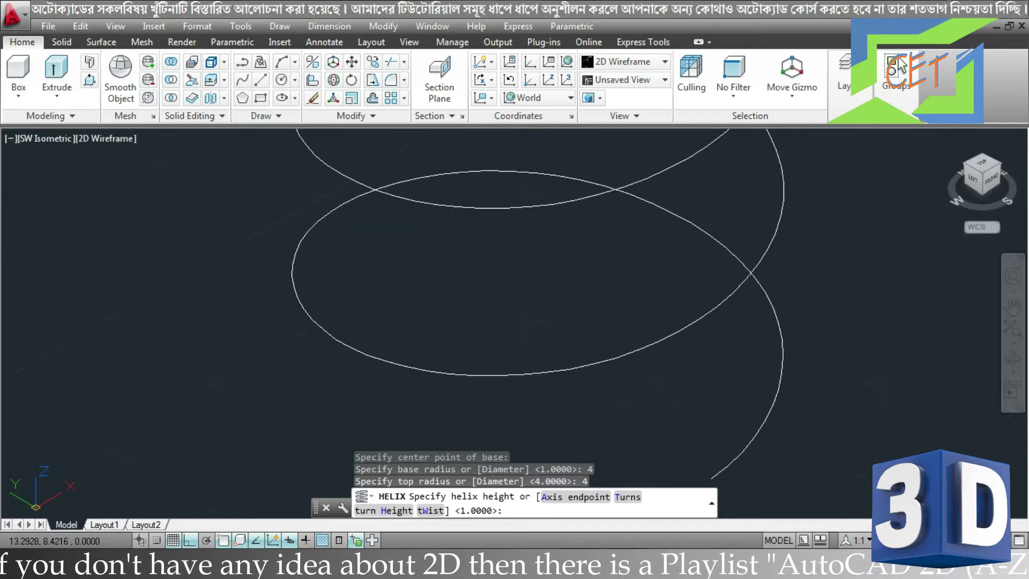
{"action": "scroll", "coordinate": [536, 277], "scroll_direction": "down", "scroll_amount": 5}
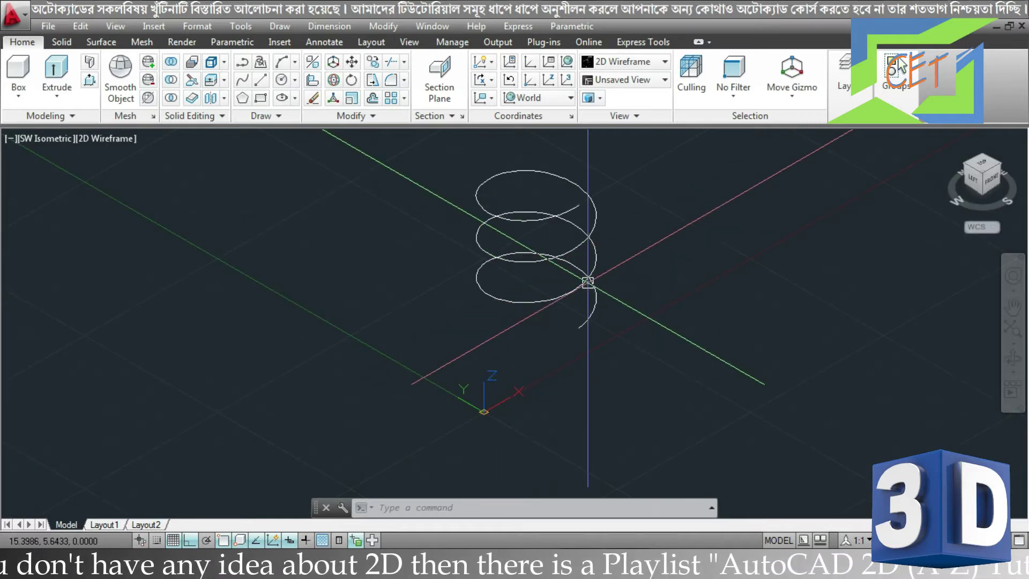
{"action": "mouse_move", "coordinate": [611, 280]}
{"action": "middle_mouse_down", "text": "shift"}
{"action": "mouse_move", "coordinate": [482, 250]}
{"action": "mouse_move", "coordinate": [462, 266]}
{"action": "mouse_move", "coordinate": [570, 271]}
{"action": "middle_mouse_up", "text": "shift"}
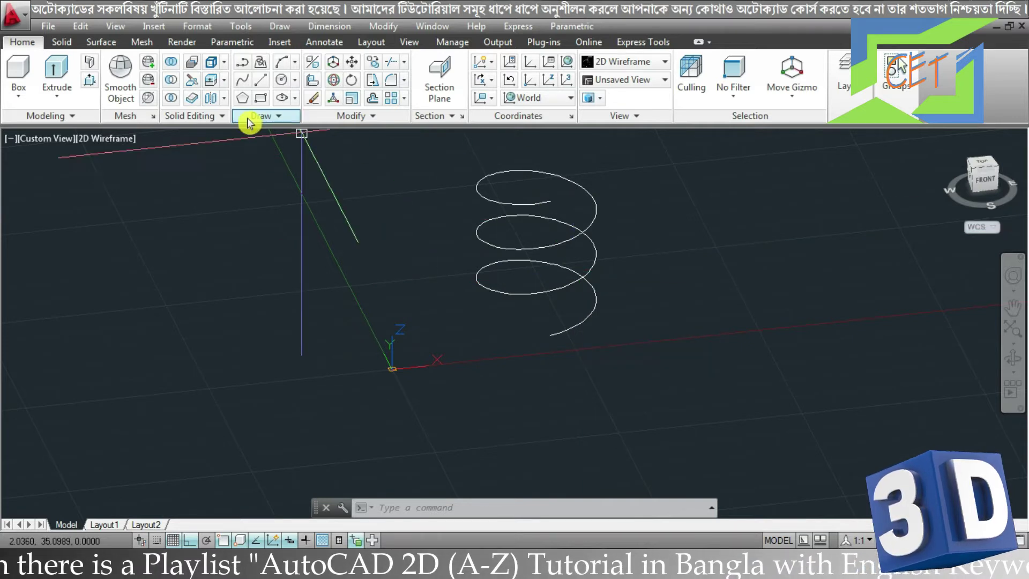
Start a second helix beside the first with base and top radius 4
{"action": "left_click", "coordinate": [270, 116]}
{"action": "left_click", "coordinate": [238, 134]}
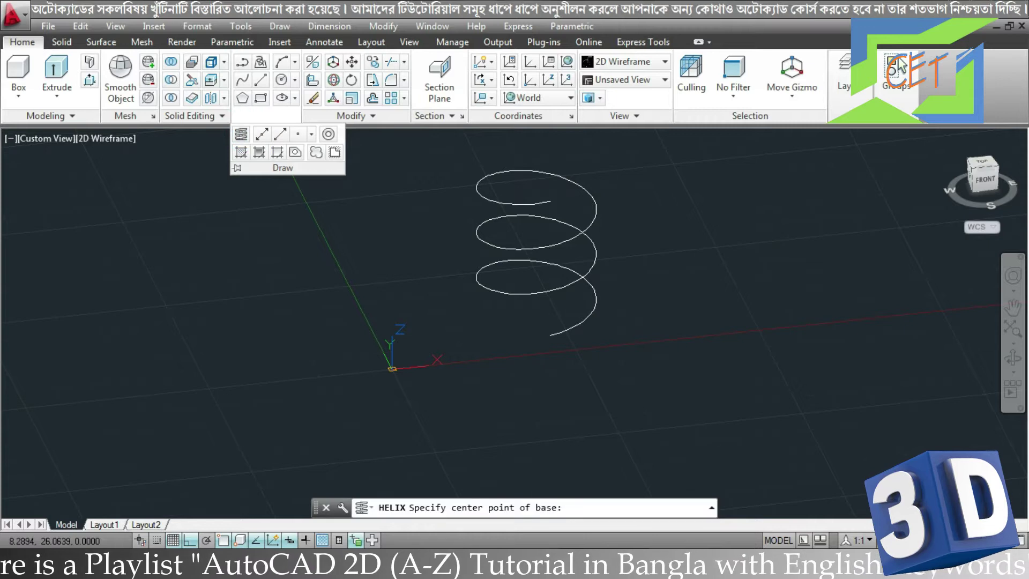
{"action": "middle_click_drag", "start_coordinate": [679, 224], "coordinate": [554, 340]}
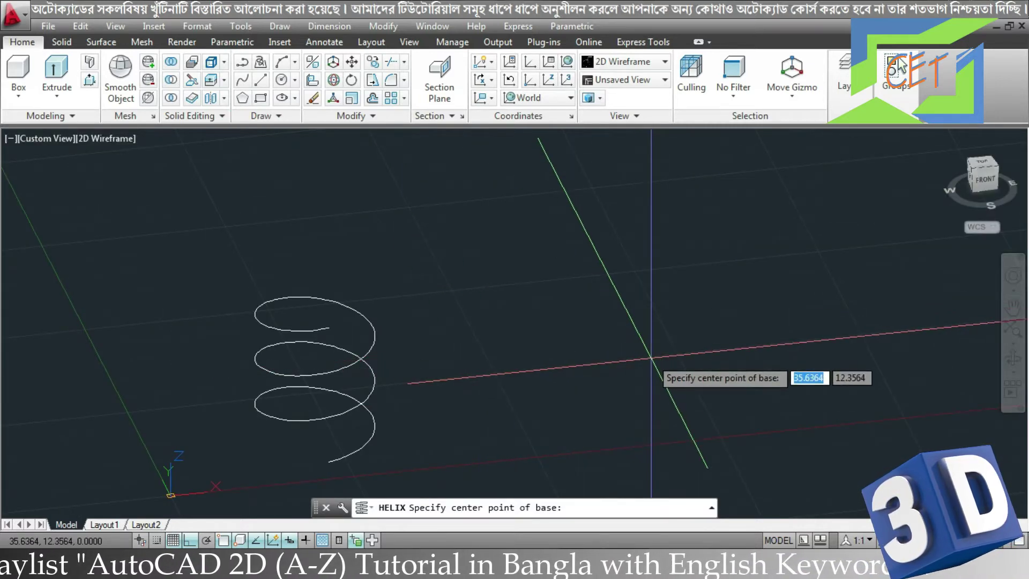
{"action": "left_click", "coordinate": [651, 358]}
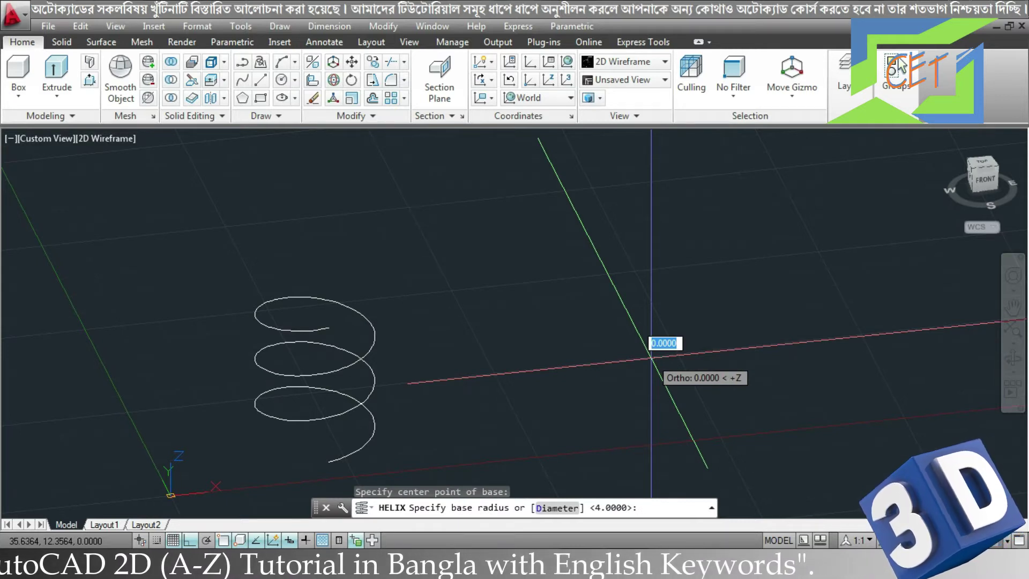
{"action": "type", "text": "4"}
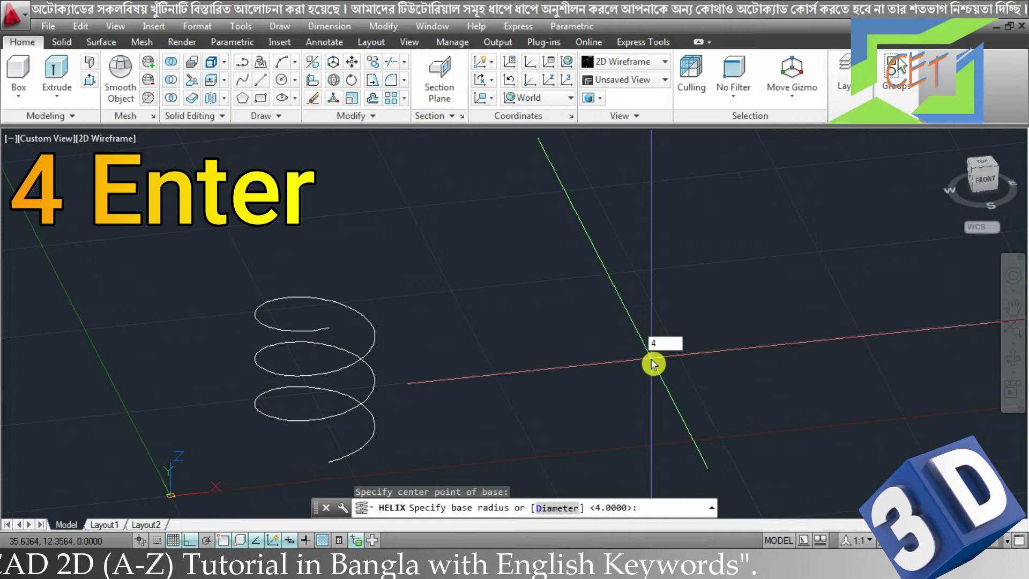
{"action": "key", "text": "Return"}
{"action": "type", "text": "4"}
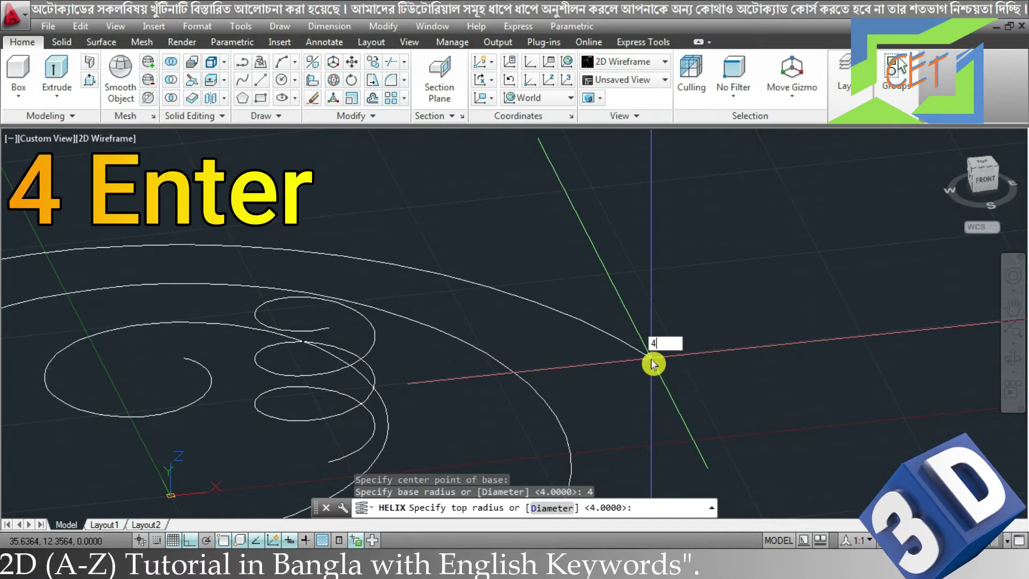
{"action": "key", "text": "Return"}
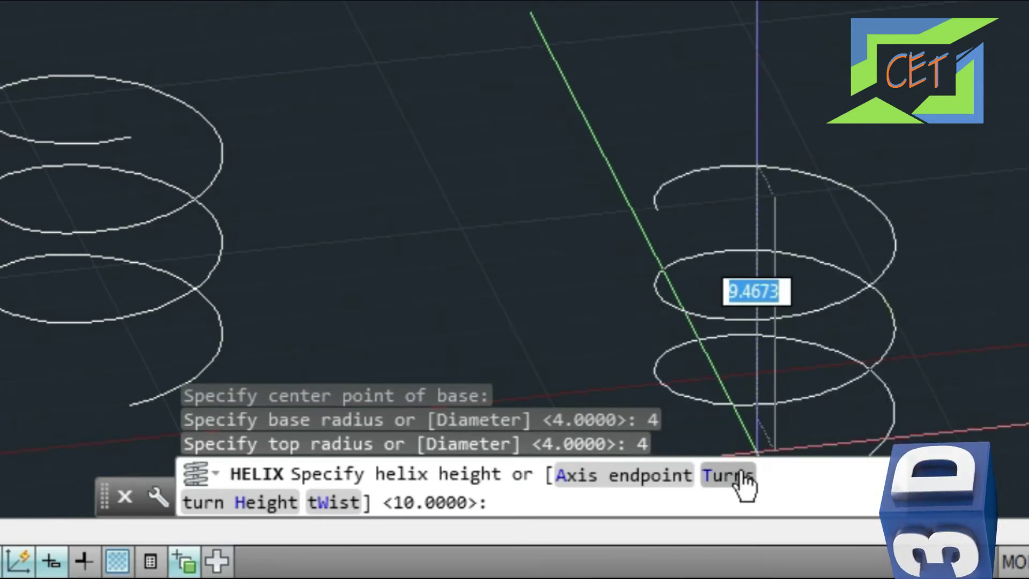
Give the second helix 10 turns with a 1.5 turn height, then orbit around both helices
{"action": "type", "text": "t"}
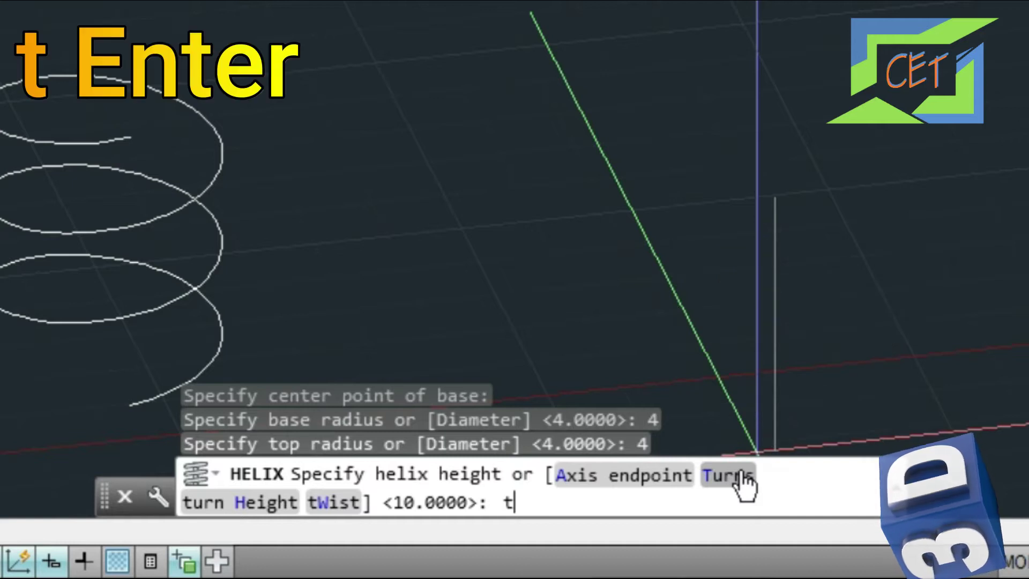
{"action": "key", "text": "Return"}
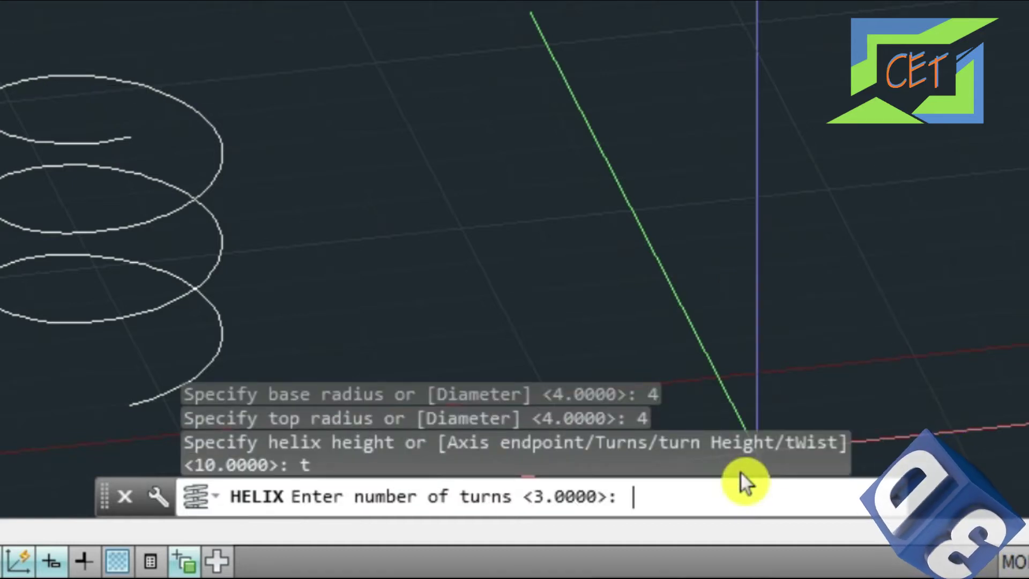
{"action": "type", "text": "10"}
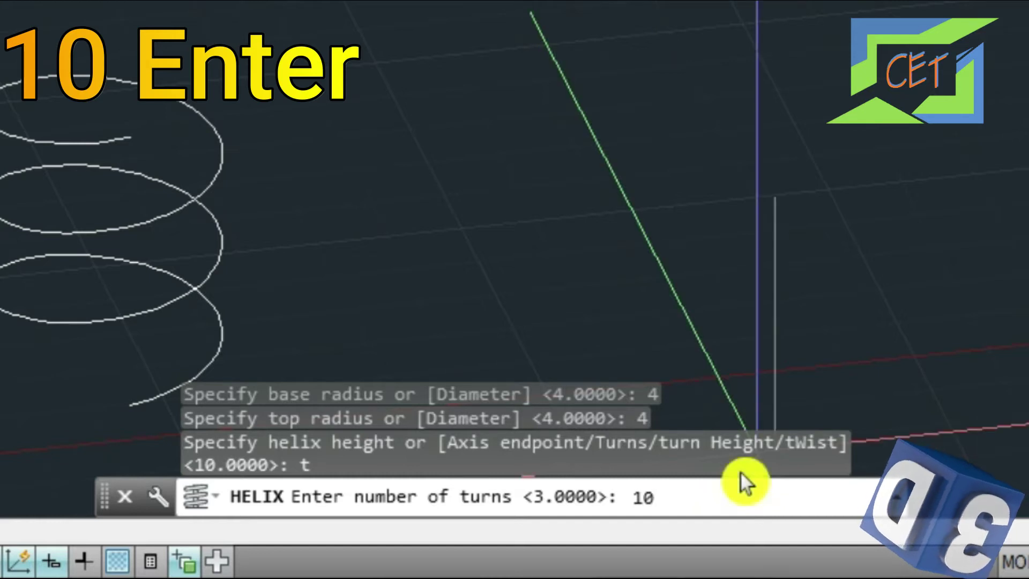
{"action": "key", "text": "Return"}
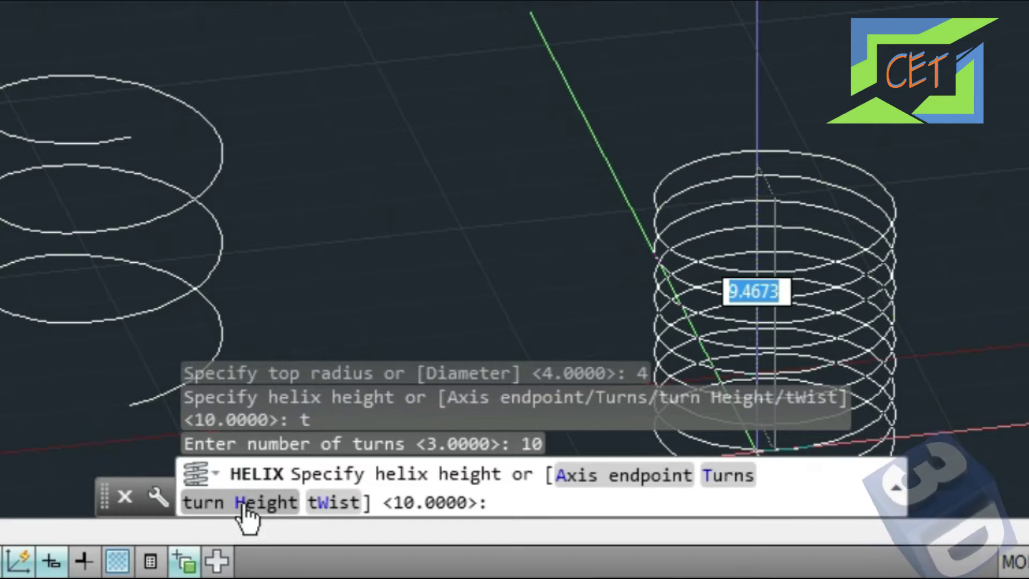
{"action": "type", "text": "h"}
{"action": "key", "text": "Return"}
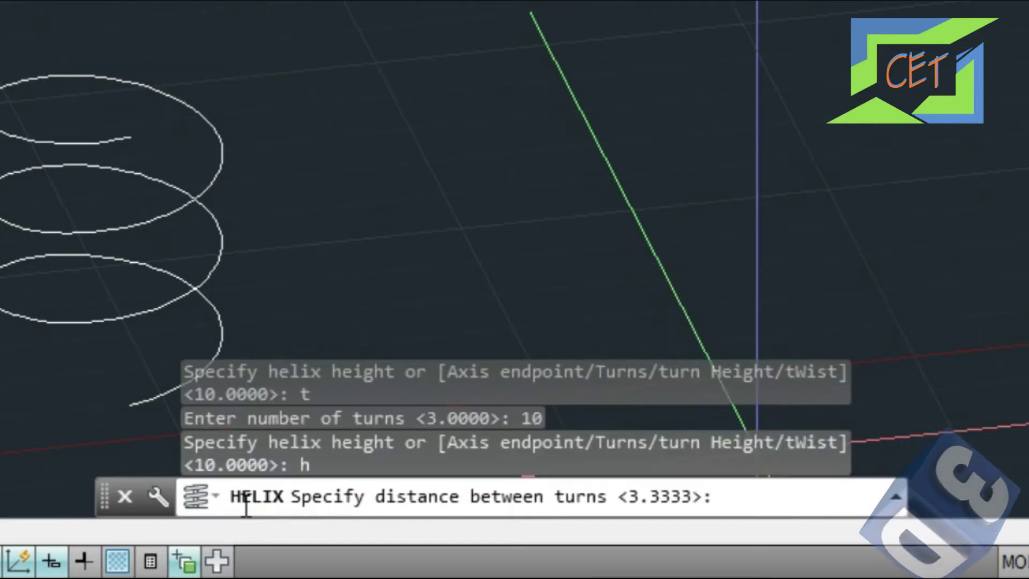
{"action": "type", "text": "1.5"}
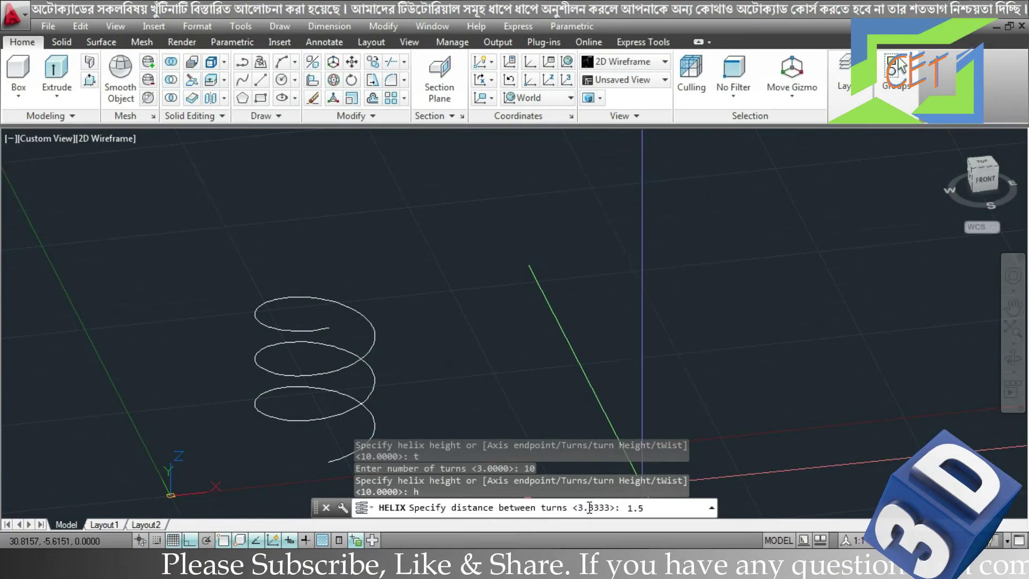
{"action": "key", "text": "Return"}
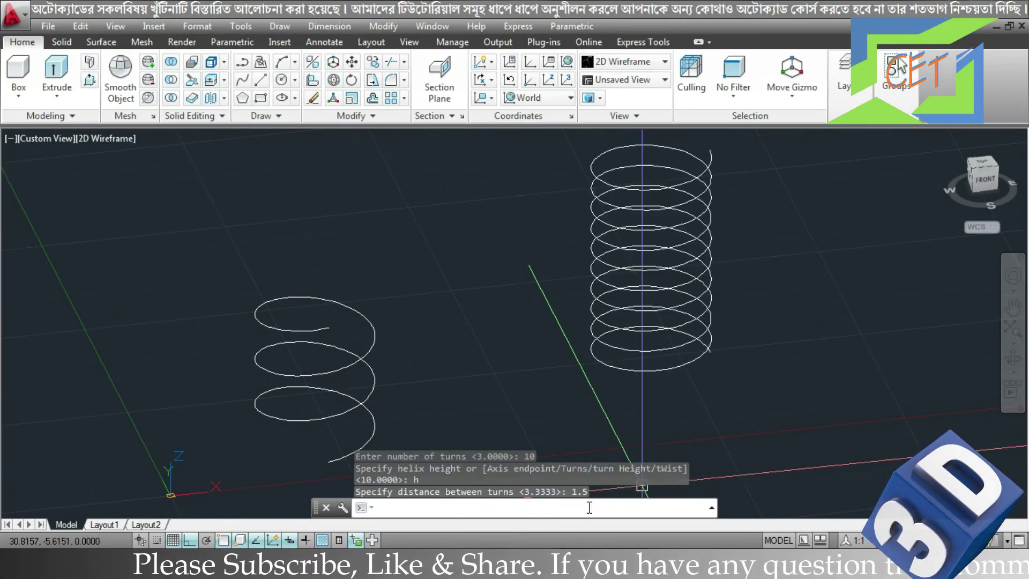
{"action": "mouse_move", "coordinate": [744, 402]}
{"action": "middle_mouse_down", "text": "shift"}
{"action": "mouse_move", "coordinate": [593, 363]}
{"action": "mouse_move", "coordinate": [512, 361]}
{"action": "mouse_move", "coordinate": [572, 341]}
{"action": "mouse_move", "coordinate": [627, 349]}
{"action": "middle_mouse_up", "text": "shift"}
{"action": "mouse_move", "coordinate": [700, 295]}
{"action": "middle_mouse_down", "text": "shift"}
{"action": "mouse_move", "coordinate": [687, 320]}
{"action": "mouse_move", "coordinate": [592, 255]}
{"action": "mouse_move", "coordinate": [540, 243]}
{"action": "middle_mouse_up", "text": "shift"}
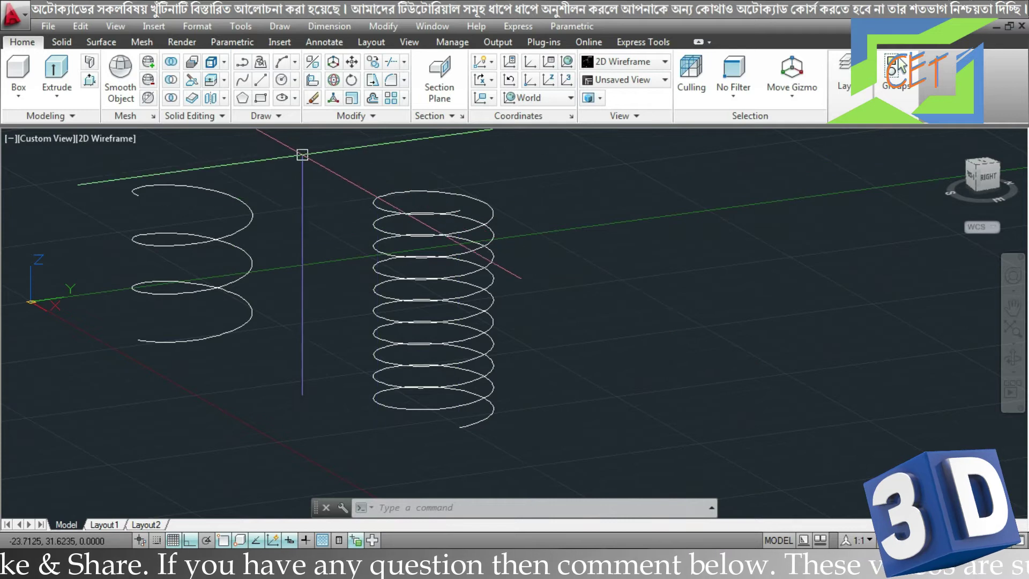
Draw a third helix on the right tapering from base radius 4 to top radius 3, height set by click
{"action": "left_click", "coordinate": [261, 122]}
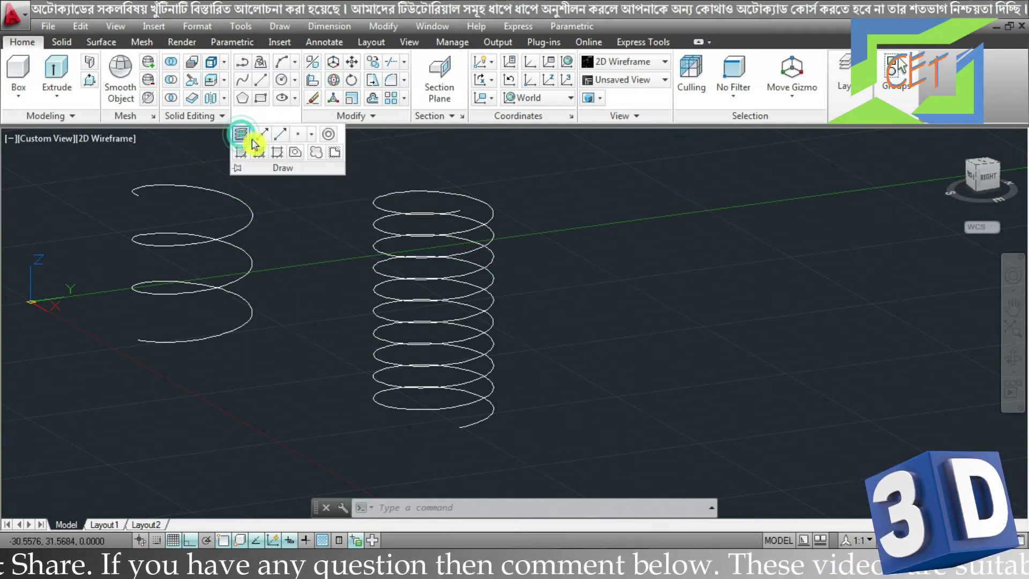
{"action": "left_click", "coordinate": [248, 139]}
{"action": "left_click", "coordinate": [702, 395]}
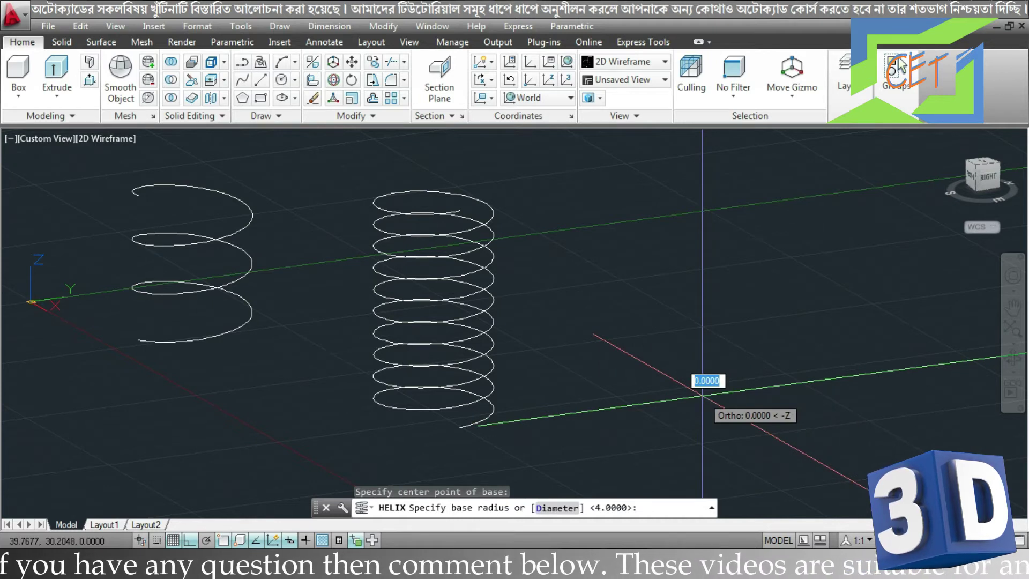
{"action": "type", "text": "4"}
{"action": "key", "text": "Return"}
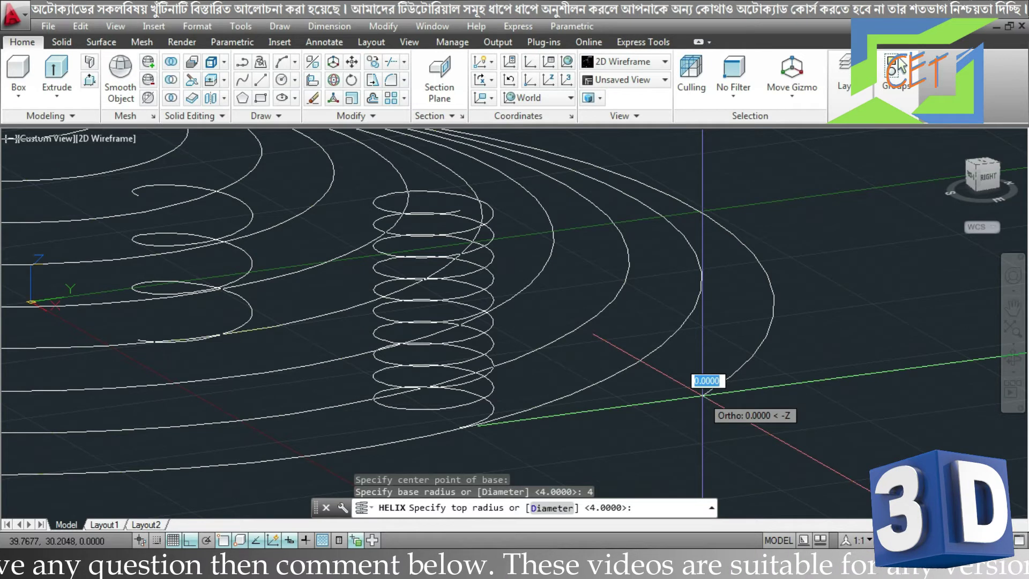
{"action": "type", "text": "3"}
{"action": "key", "text": "Return"}
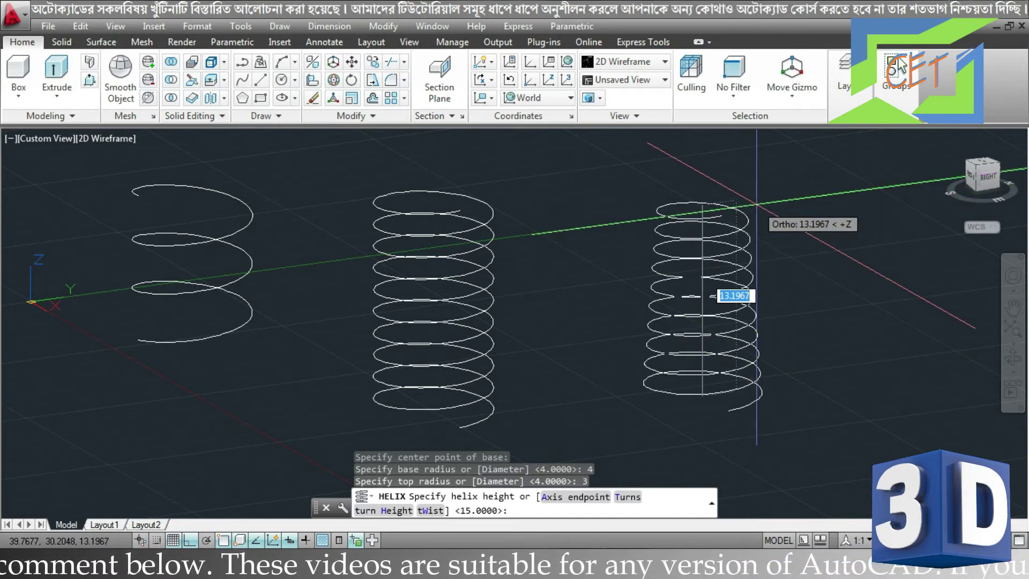
{"action": "left_click", "coordinate": [756, 204]}
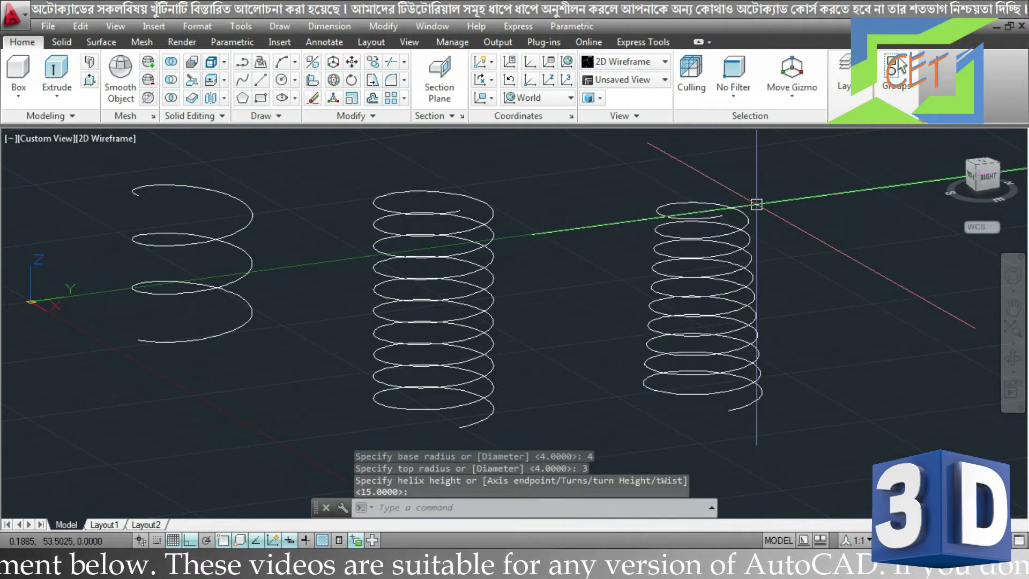
{"action": "mouse_move", "coordinate": [818, 275]}
{"action": "middle_mouse_down", "text": "shift"}
{"action": "mouse_move", "coordinate": [777, 259]}
{"action": "mouse_move", "coordinate": [788, 294]}
{"action": "middle_mouse_up", "text": "shift"}
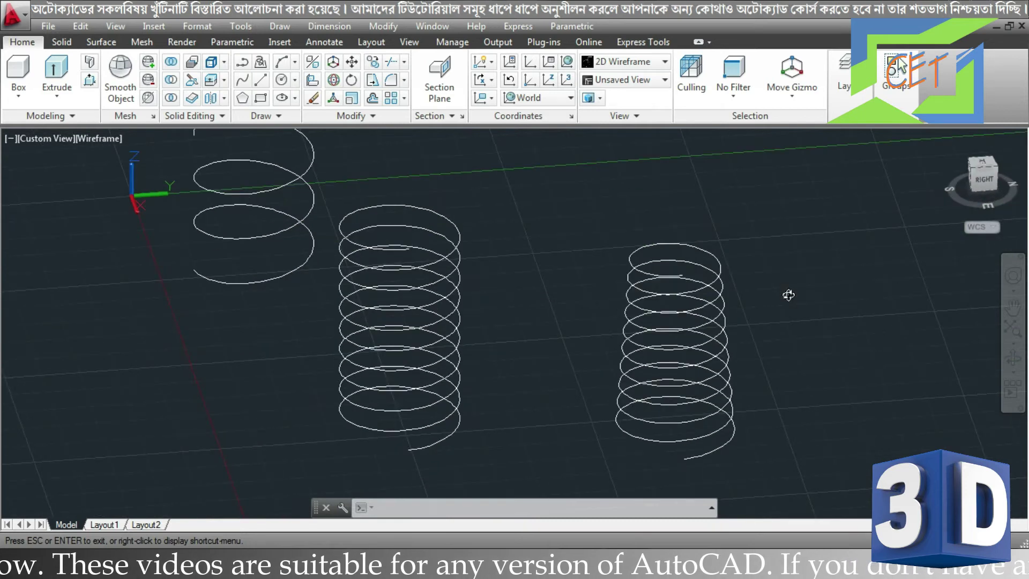
Set the right helix to 15 turns, base radius 6, top radius 3 and clockwise twist in Quick Properties
{"action": "left_click", "coordinate": [718, 302]}
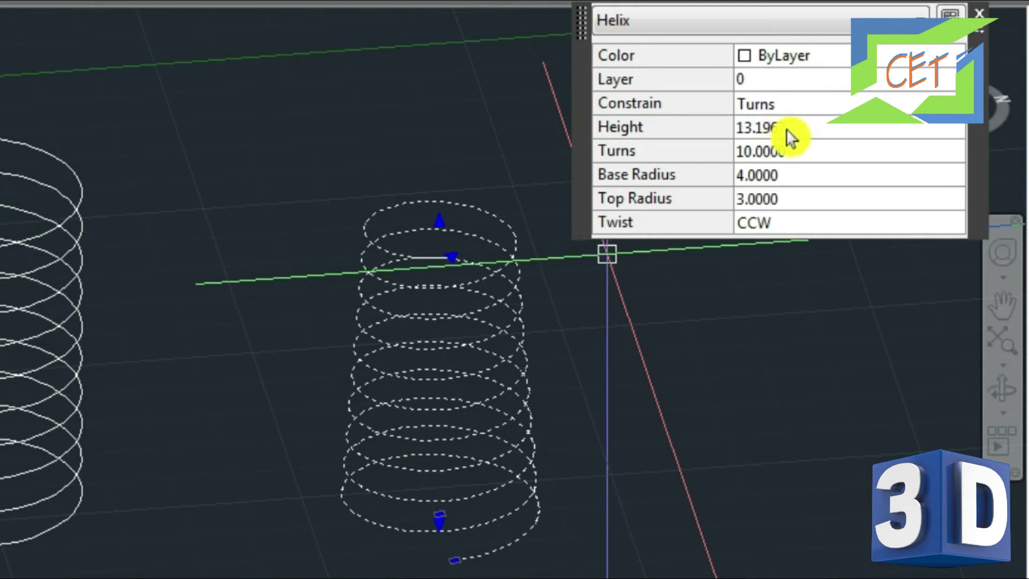
{"action": "left_click", "coordinate": [794, 145]}
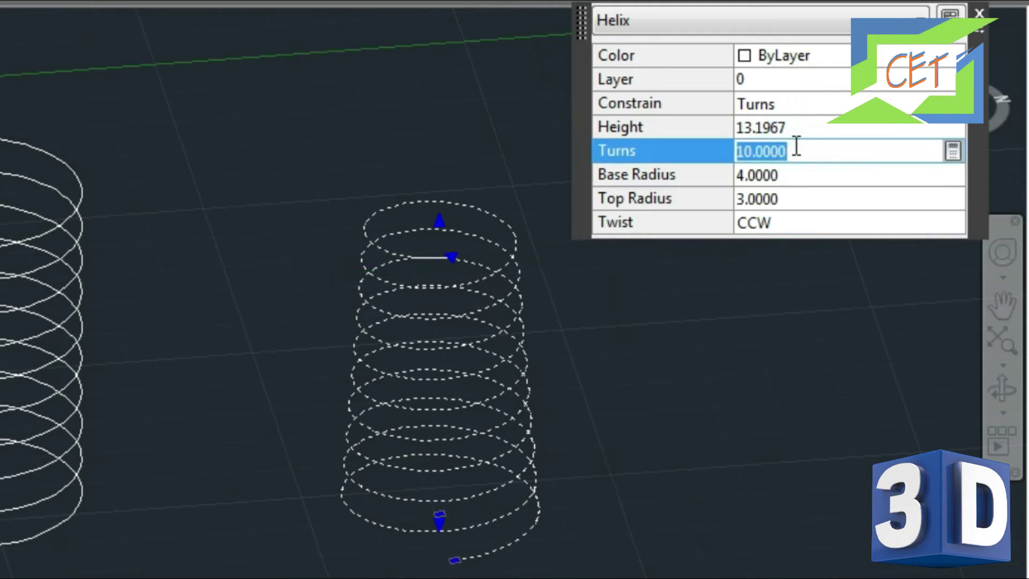
{"action": "type", "text": "15"}
{"action": "key", "text": "Return"}
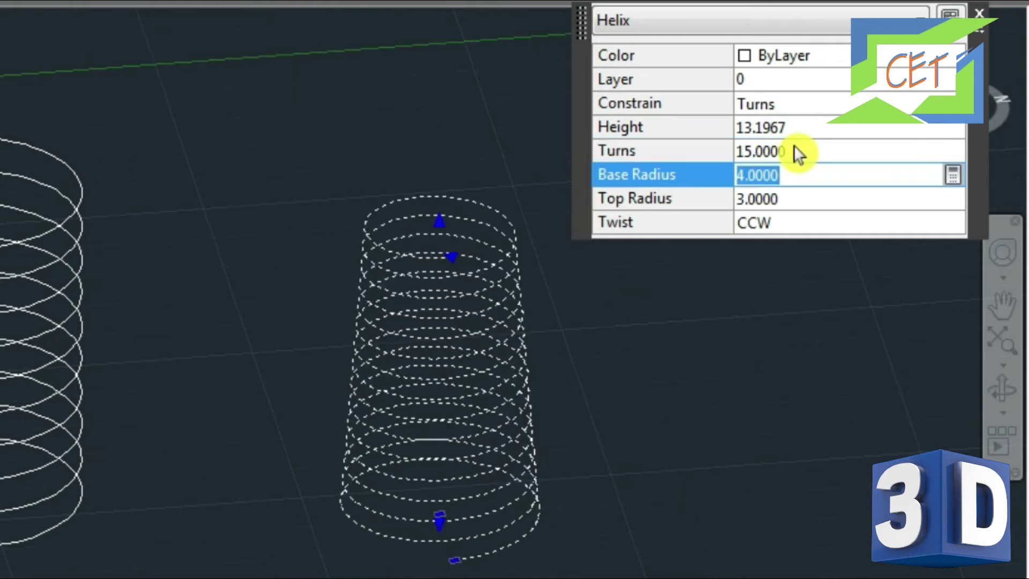
{"action": "left_click", "coordinate": [855, 177]}
{"action": "key", "text": "BackSpace"}
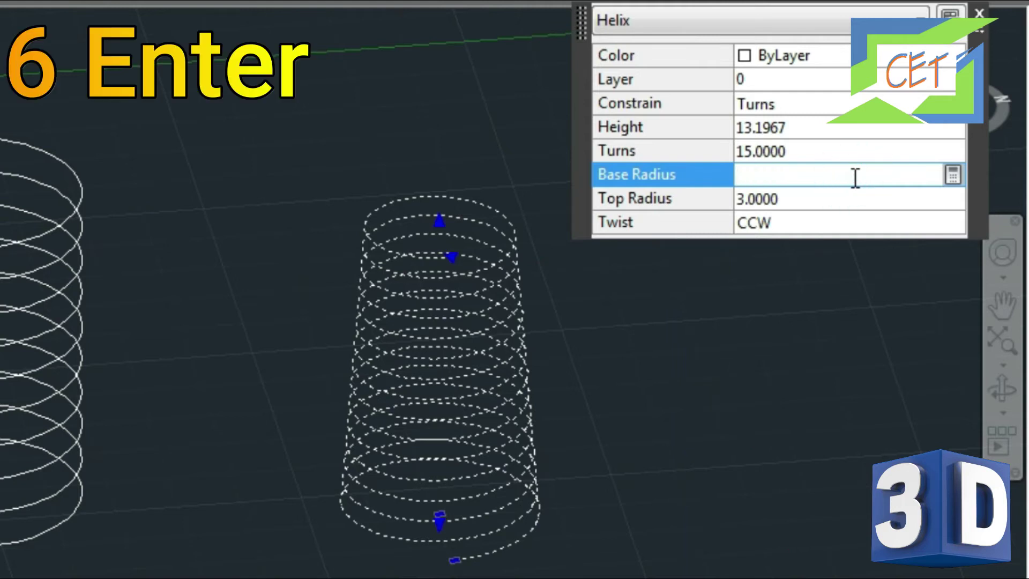
{"action": "type", "text": "6"}
{"action": "key", "text": "Return"}
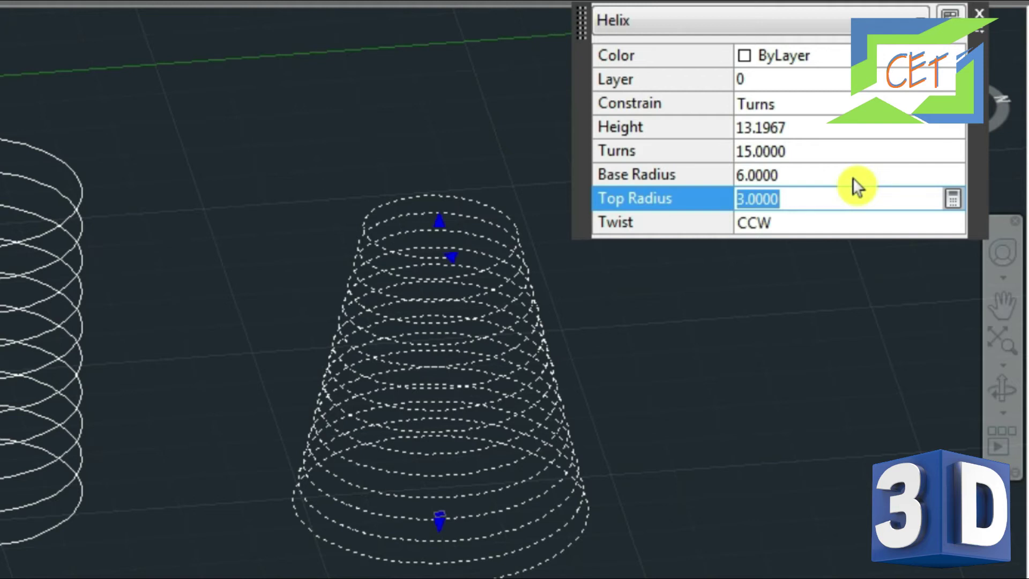
{"action": "key", "text": "Return"}
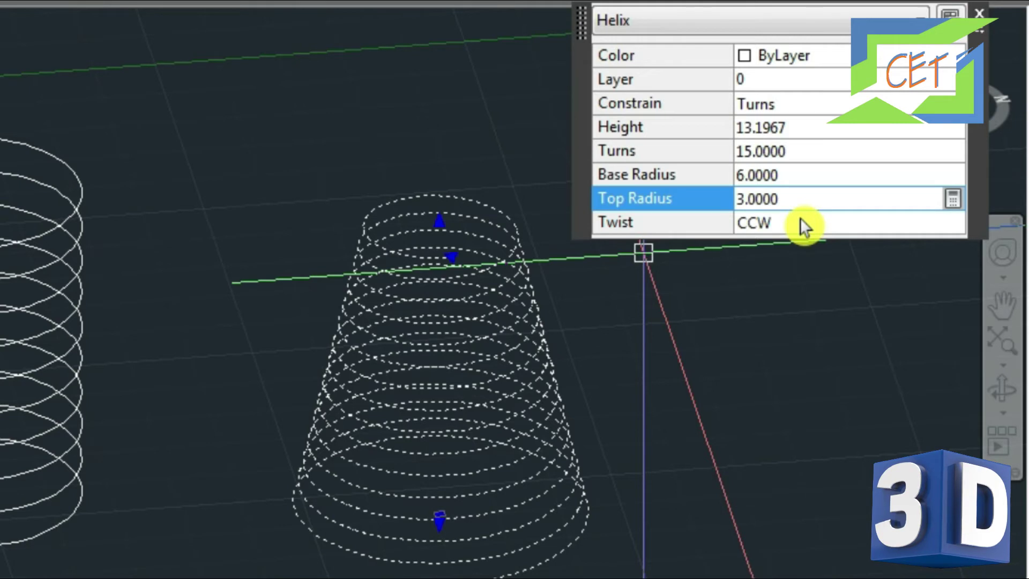
{"action": "left_click", "coordinate": [799, 221]}
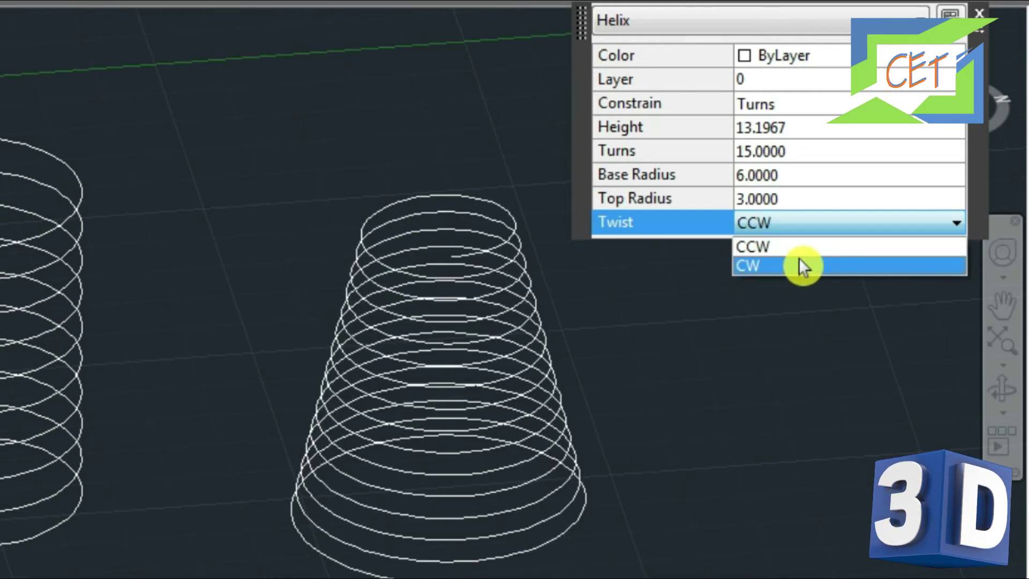
{"action": "left_click", "coordinate": [800, 263]}
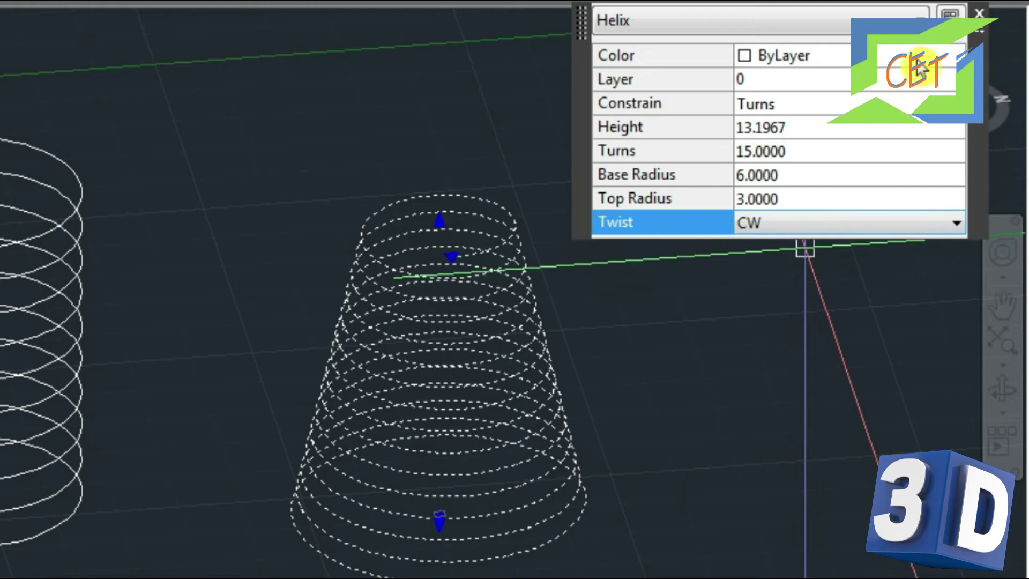
{"action": "left_click", "coordinate": [980, 18]}
{"action": "key", "text": "Escape"}
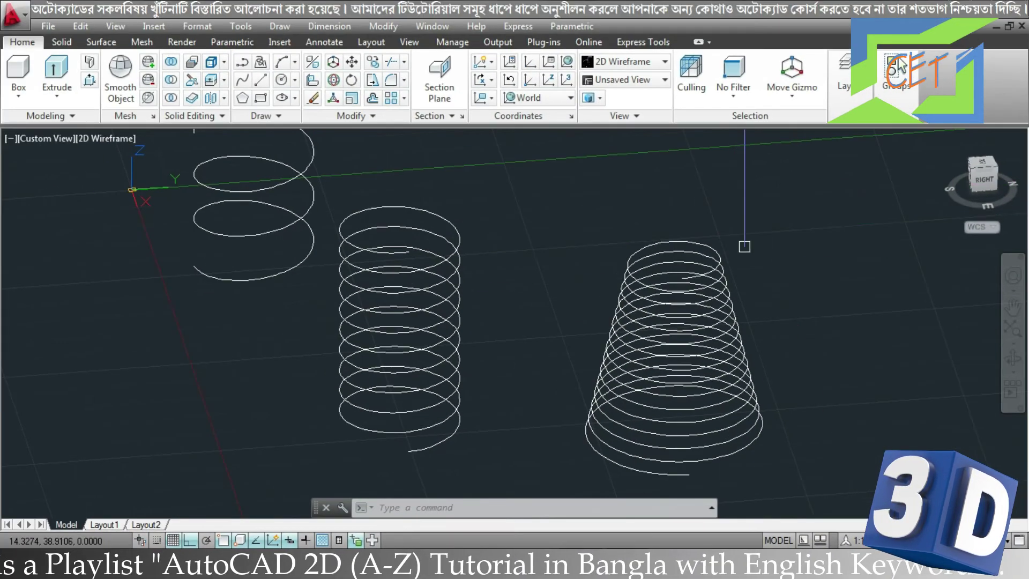
{"action": "left_click", "coordinate": [721, 285]}
{"action": "right_click", "coordinate": [709, 297]}
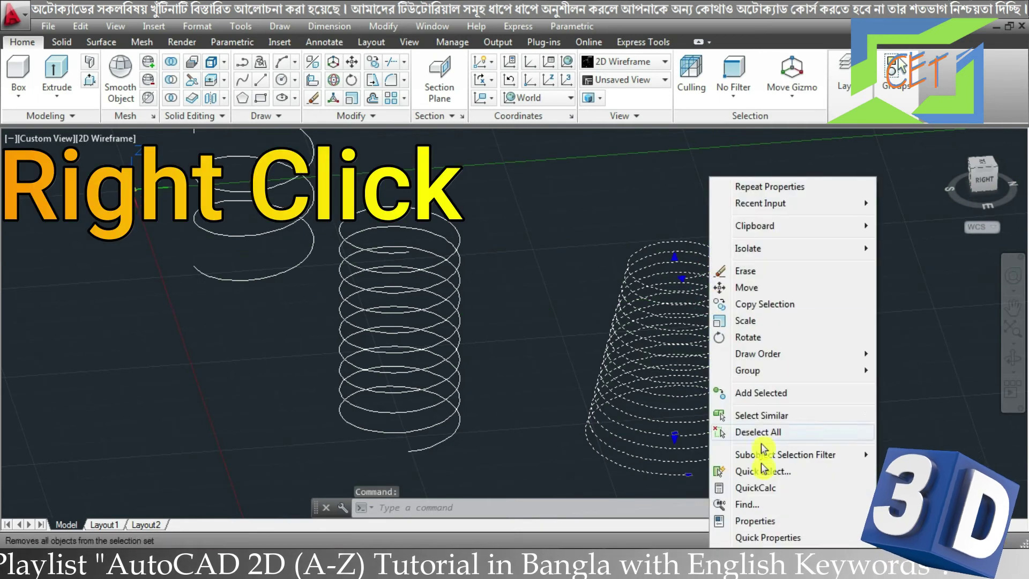
{"action": "left_click", "coordinate": [754, 521]}
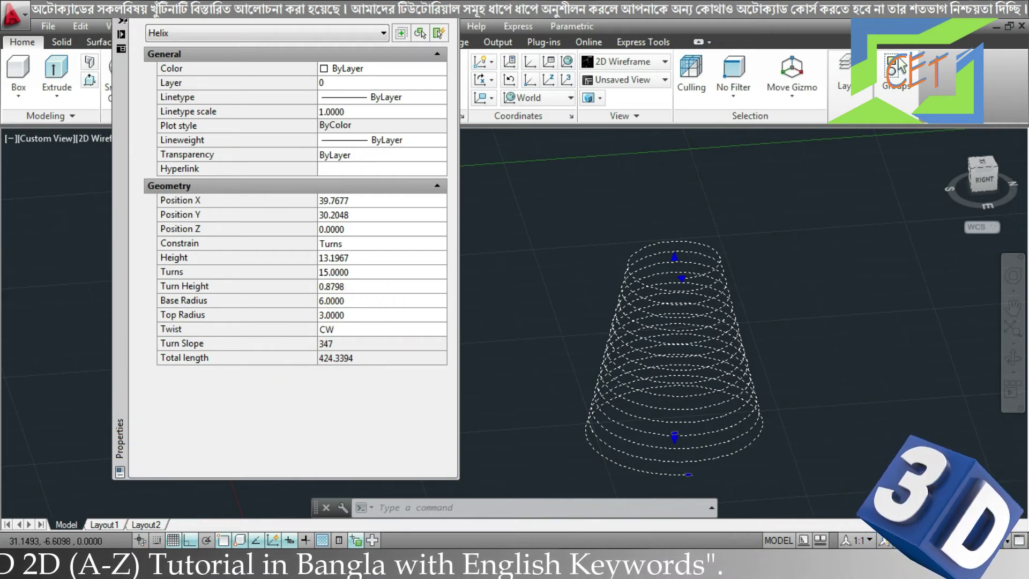
{"action": "left_click", "coordinate": [122, 21]}
{"action": "scroll", "coordinate": [602, 343], "scroll_direction": "down", "scroll_amount": 3}
{"action": "mouse_move", "coordinate": [603, 345]}
{"action": "middle_mouse_down", "text": "shift"}
{"action": "mouse_move", "coordinate": [670, 365]}
{"action": "mouse_move", "coordinate": [648, 354]}
{"action": "mouse_move", "coordinate": [619, 360]}
{"action": "mouse_move", "coordinate": [629, 385]}
{"action": "middle_mouse_up", "text": "shift"}
Zoom and pan to frame the three springs, then expand the Draw panel slide-out
{"action": "scroll", "coordinate": [626, 318], "scroll_direction": "up", "scroll_amount": 5}
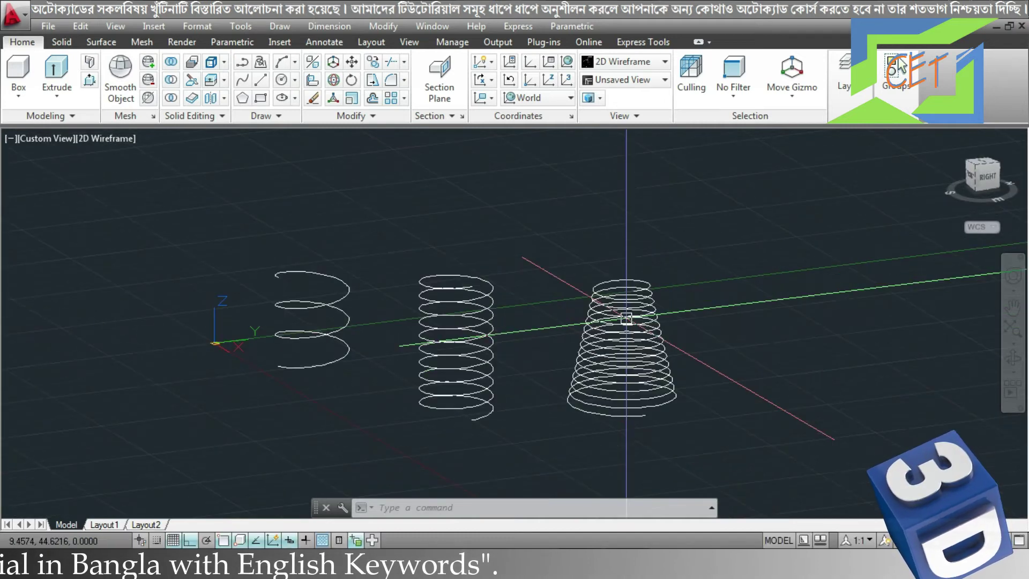
{"action": "scroll", "coordinate": [635, 329], "scroll_direction": "down", "scroll_amount": 3}
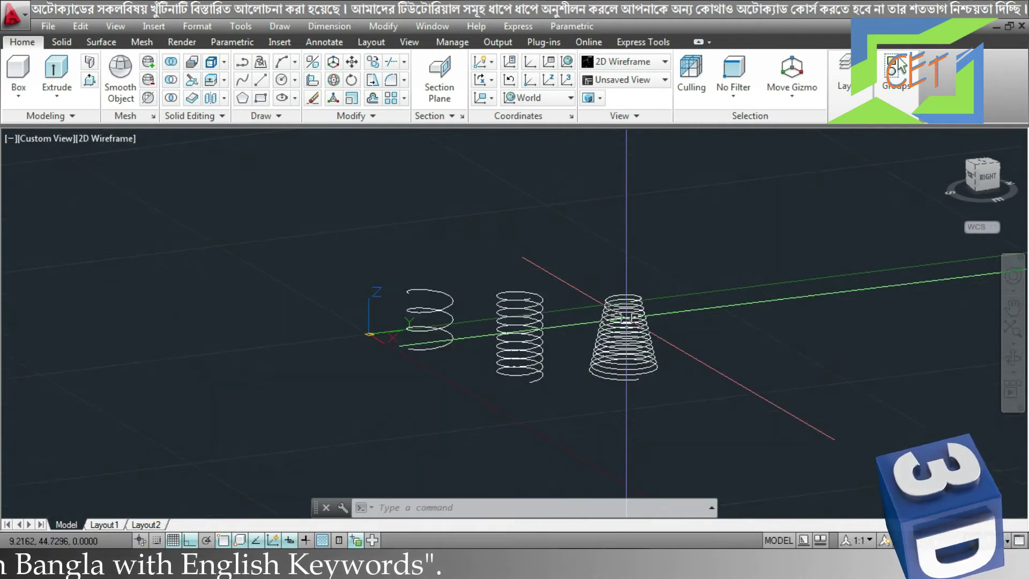
{"action": "middle_click_drag", "start_coordinate": [713, 366], "coordinate": [645, 343]}
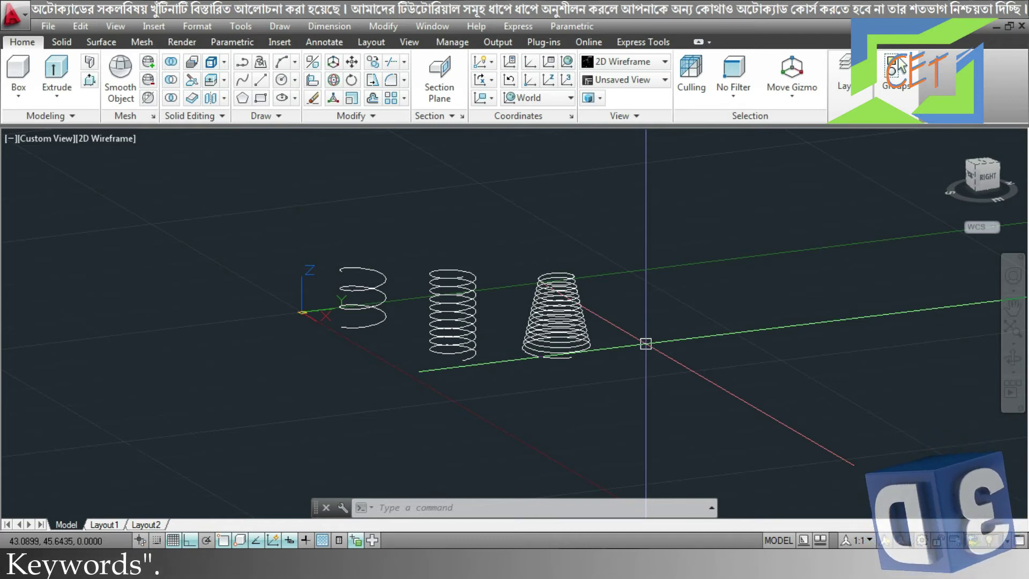
{"action": "left_click", "coordinate": [263, 114]}
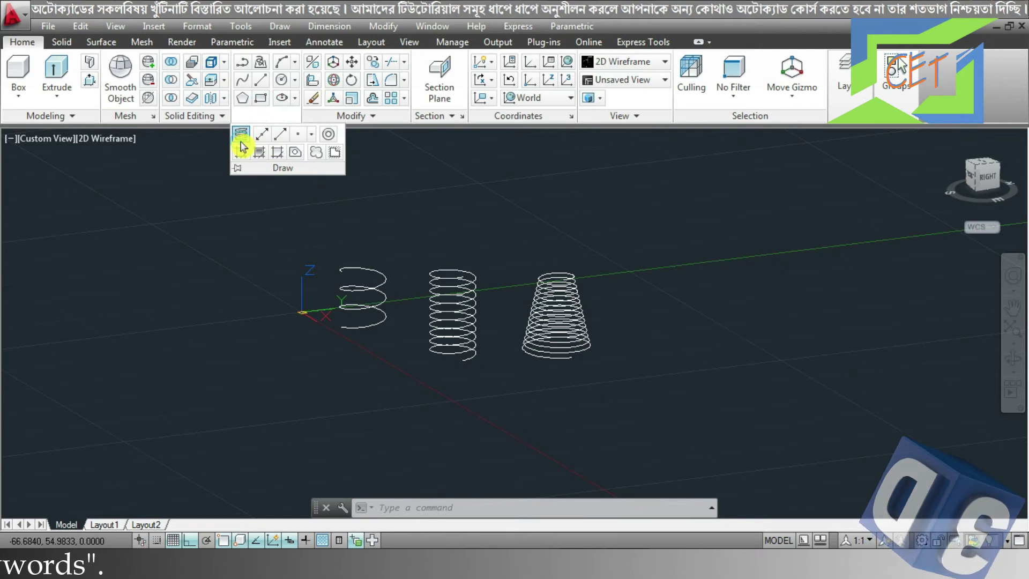
Start a new helix below-right of the springs with base and top radius 4
{"action": "left_click", "coordinate": [241, 134]}
{"action": "middle_click_drag", "start_coordinate": [642, 407], "coordinate": [558, 342]}
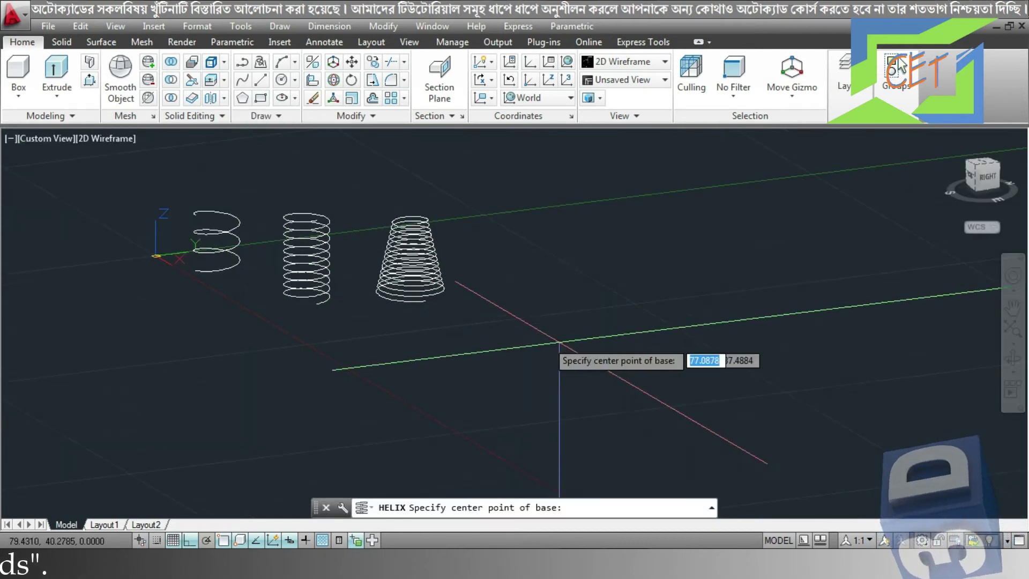
{"action": "left_click", "coordinate": [595, 354]}
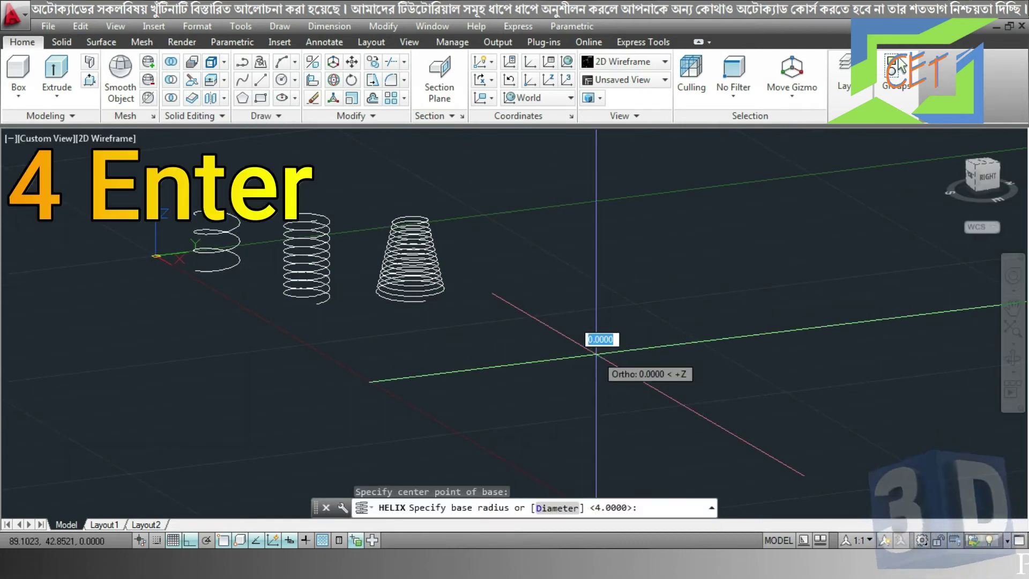
{"action": "type", "text": "4"}
{"action": "key", "text": "Return"}
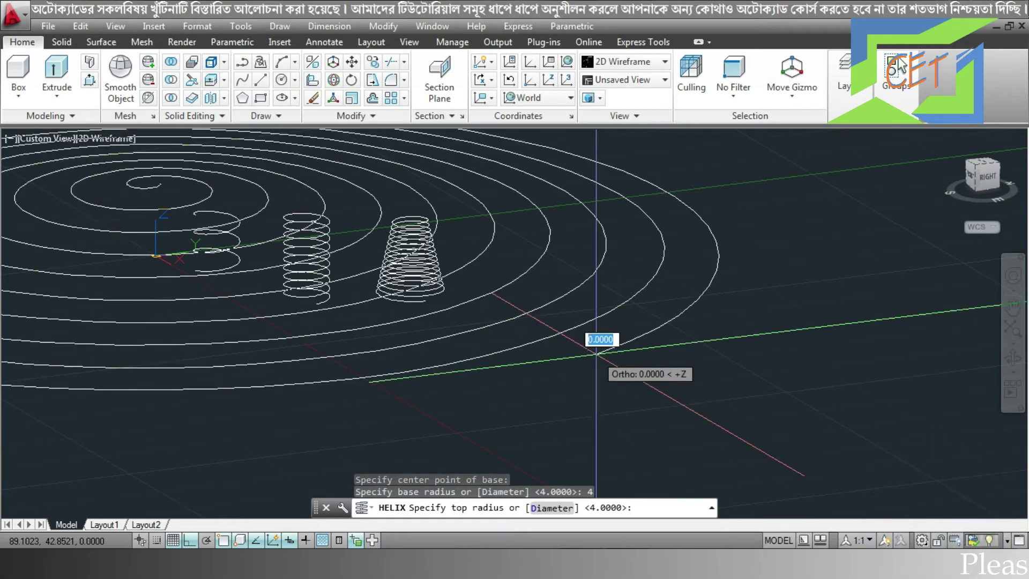
{"action": "type", "text": "4"}
{"action": "key", "text": "Return"}
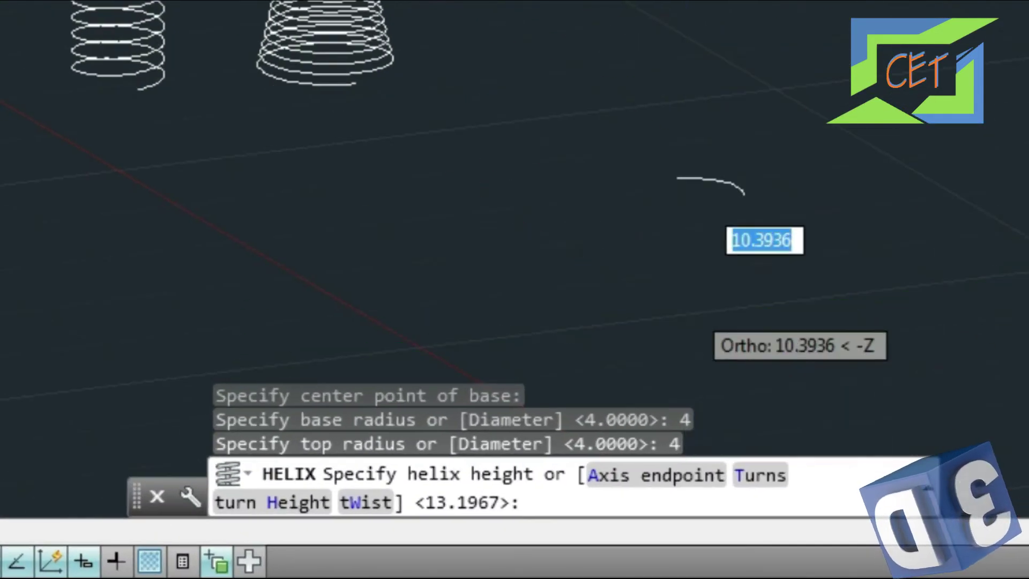
Lay the helix on its side by setting a horizontal axis endpoint with Ortho on
{"action": "left_click", "coordinate": [644, 476]}
{"action": "left_click", "coordinate": [643, 476]}
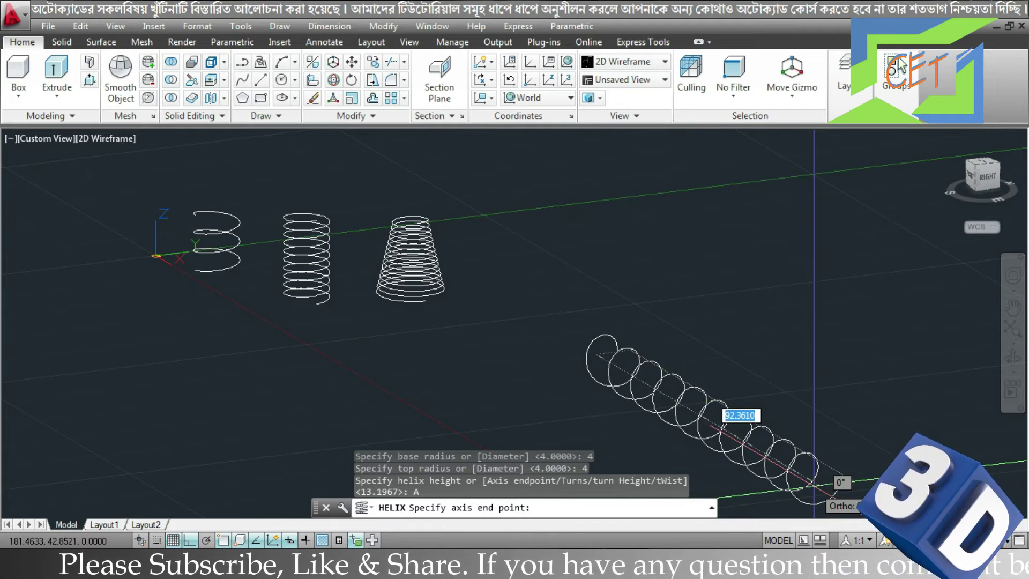
{"action": "key", "text": "F8"}
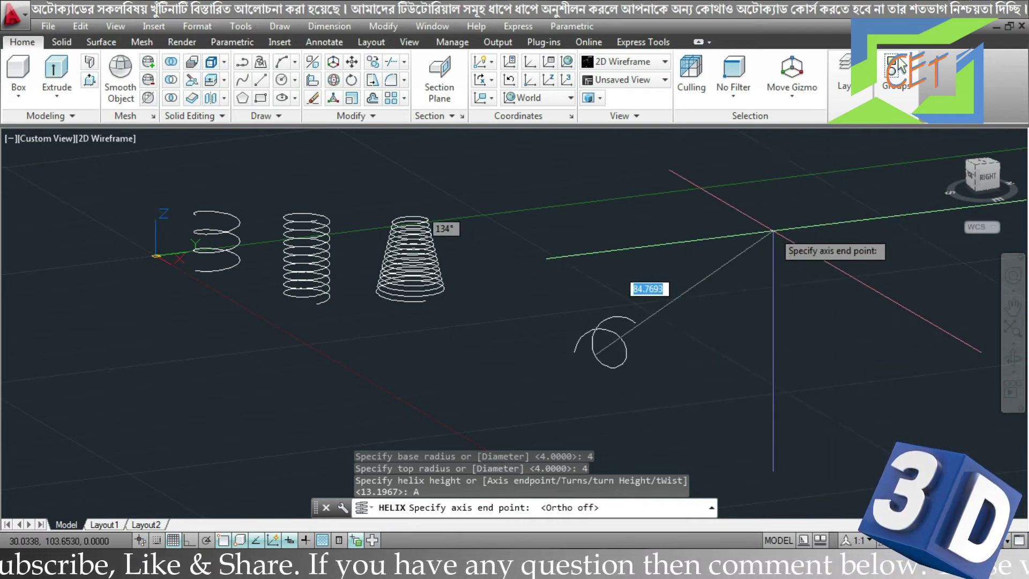
{"action": "key", "text": "F8"}
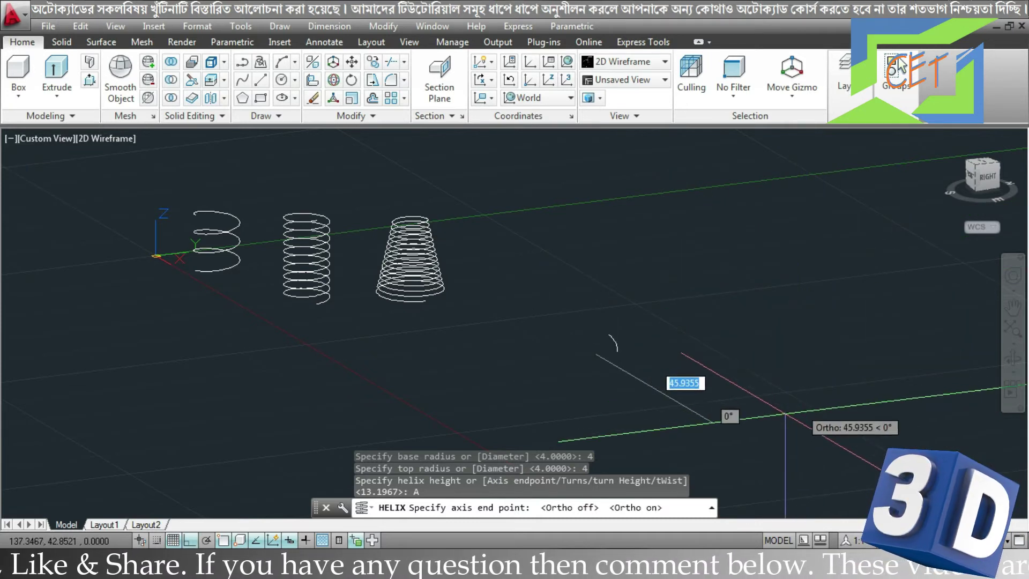
{"action": "left_click", "coordinate": [741, 431]}
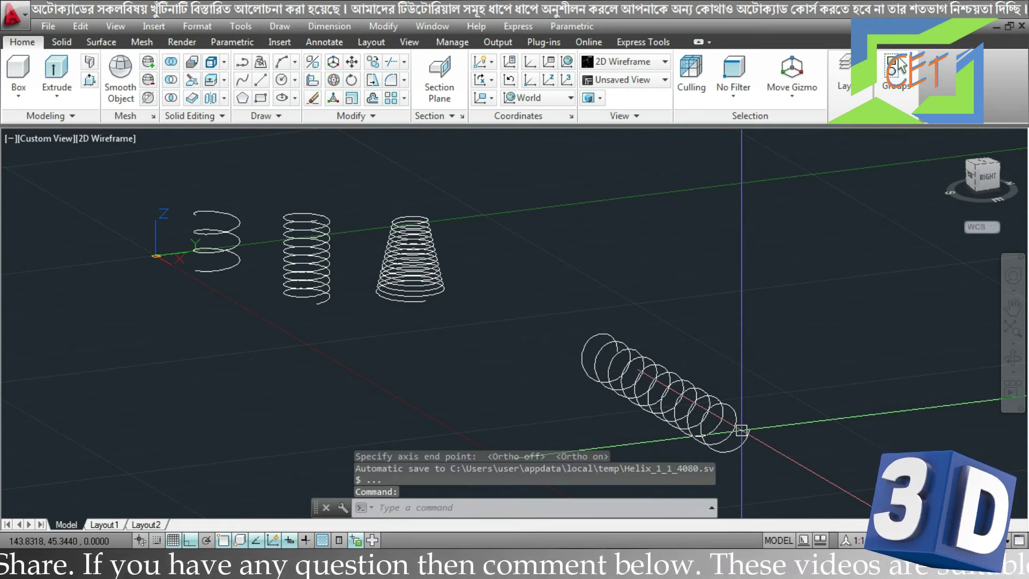
{"action": "mouse_move", "coordinate": [796, 429]}
{"action": "middle_mouse_down", "text": "shift"}
{"action": "mouse_move", "coordinate": [716, 430]}
{"action": "mouse_move", "coordinate": [682, 401]}
{"action": "mouse_move", "coordinate": [663, 427]}
{"action": "mouse_move", "coordinate": [868, 421]}
{"action": "mouse_move", "coordinate": [818, 448]}
{"action": "middle_mouse_up", "text": "shift"}
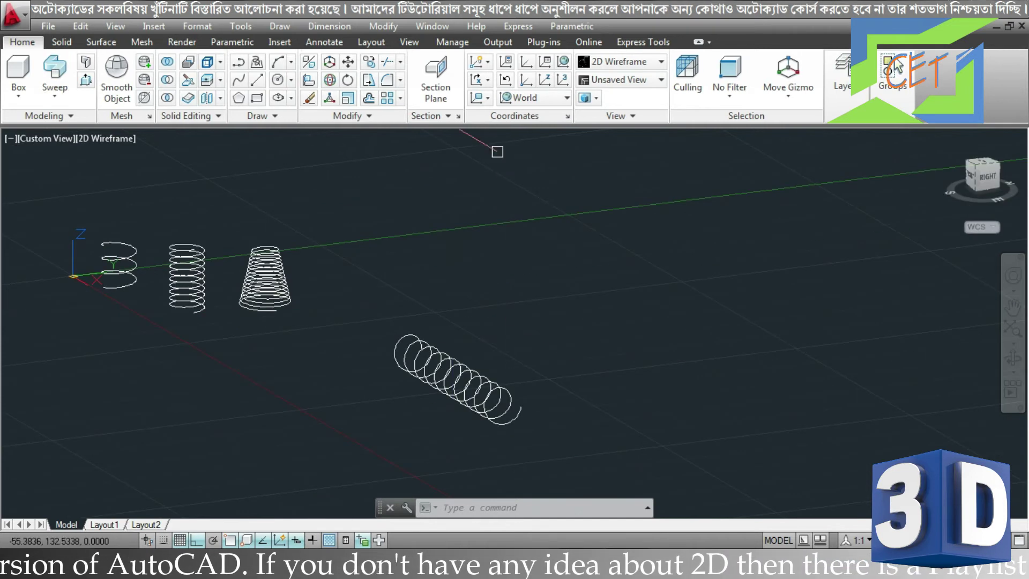
Start the UCS command to define a new user coordinate system
{"action": "left_click", "coordinate": [526, 64]}
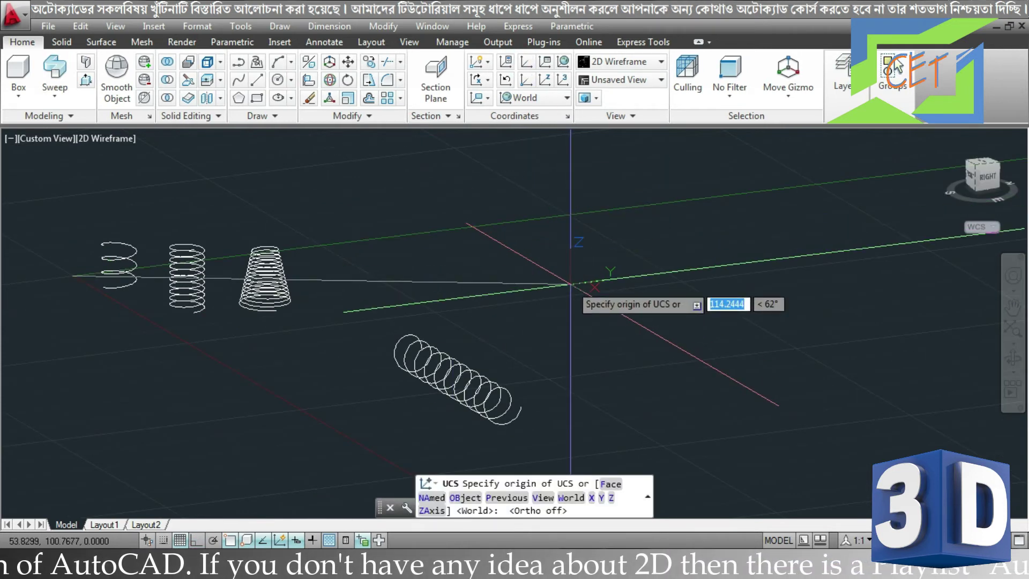
Define a 3-point UCS with an upright XY plane beside the springs
{"action": "left_click", "coordinate": [571, 284]}
{"action": "left_click", "coordinate": [705, 269]}
{"action": "left_click", "coordinate": [570, 175]}
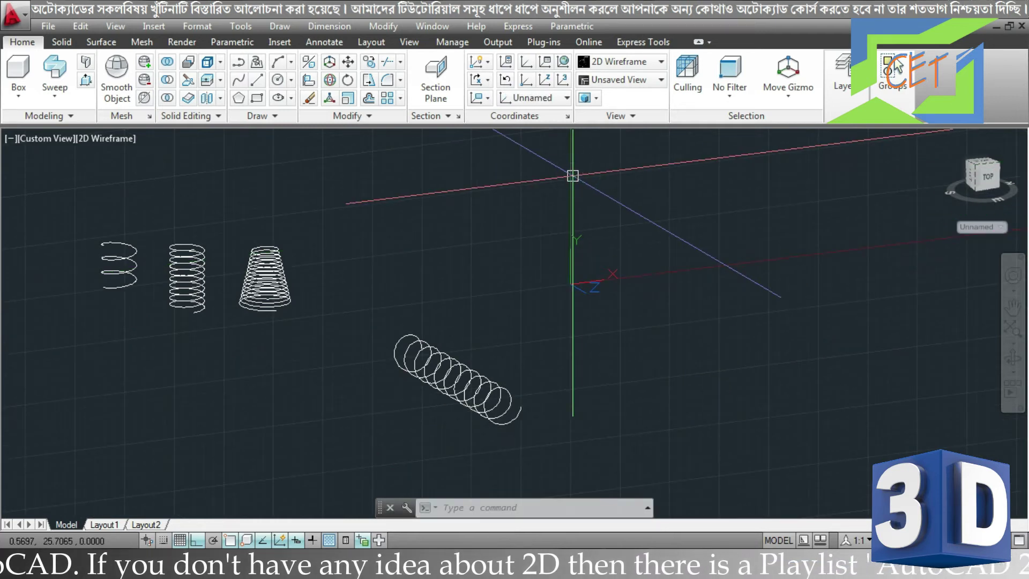
Draw a three-point arc from the new origin, then restore the World UCS and zoom in
{"action": "type", "text": "a"}
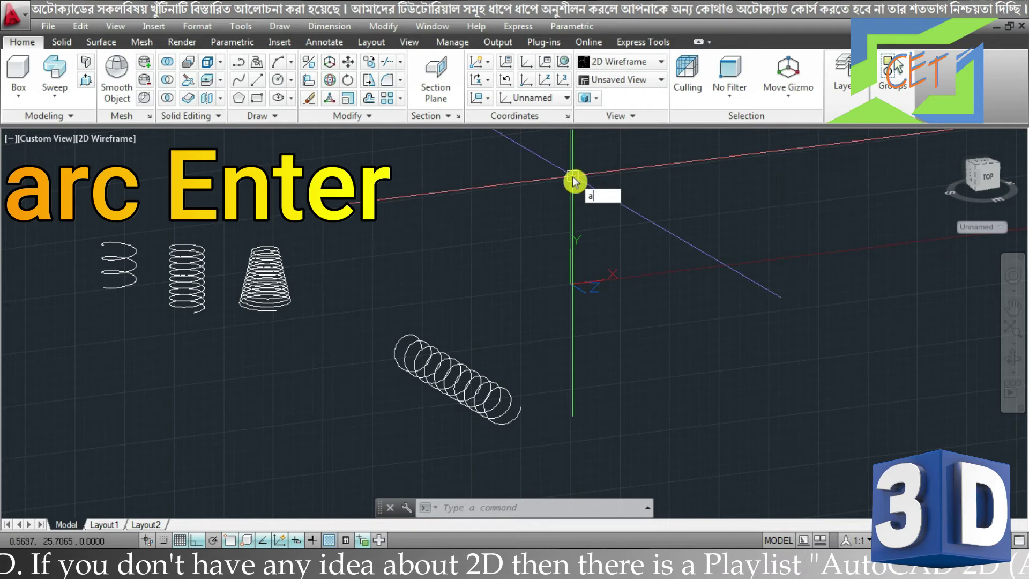
{"action": "type", "text": "rc"}
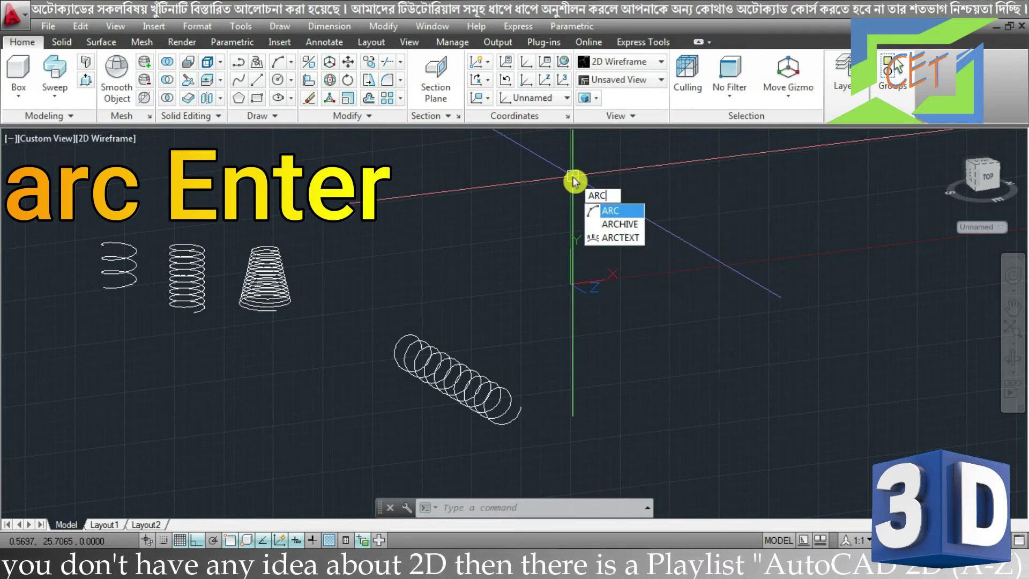
{"action": "key", "text": "Return"}
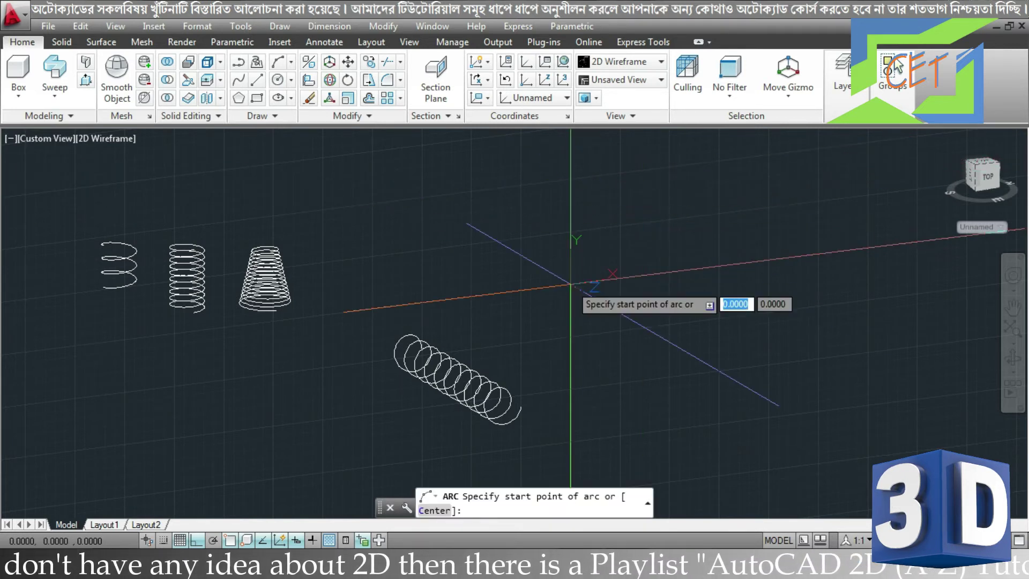
{"action": "left_click", "coordinate": [571, 284]}
{"action": "left_click", "coordinate": [619, 205]}
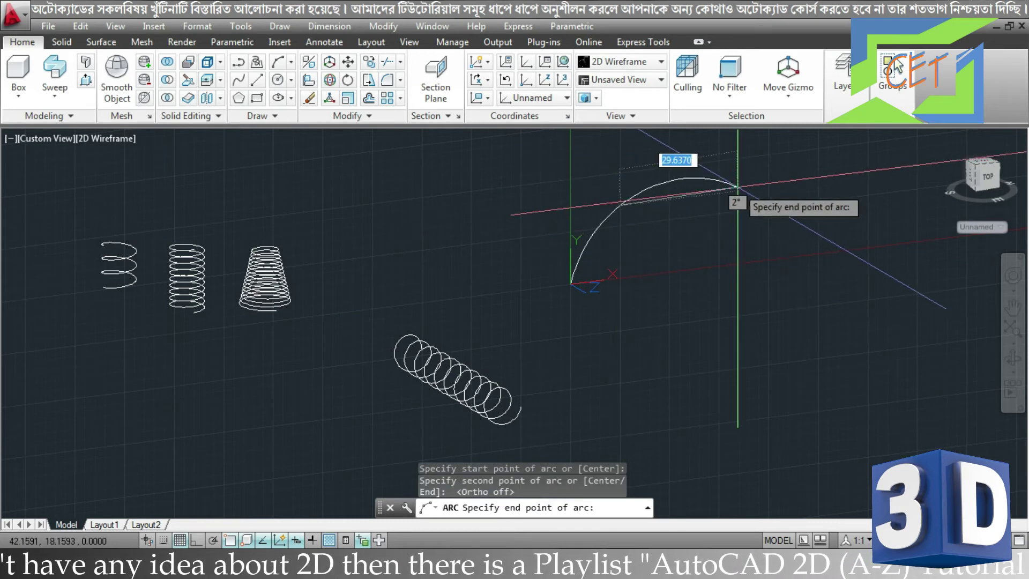
{"action": "left_click", "coordinate": [739, 186]}
{"action": "left_click", "coordinate": [565, 65]}
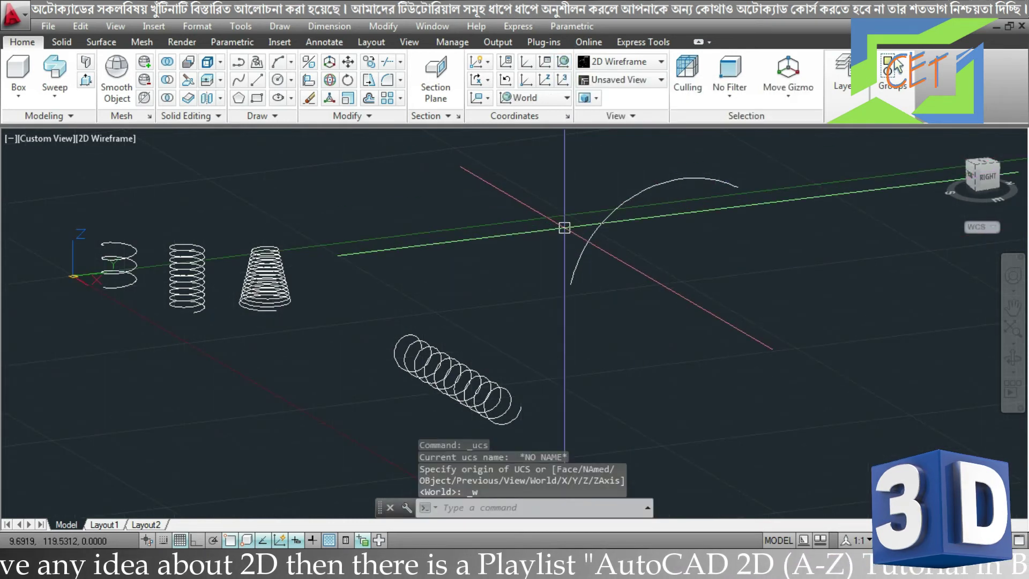
{"action": "mouse_move", "coordinate": [697, 333]}
{"action": "middle_mouse_down", "text": "shift"}
{"action": "mouse_move", "coordinate": [680, 287]}
{"action": "mouse_move", "coordinate": [703, 321]}
{"action": "middle_mouse_up", "text": "shift"}
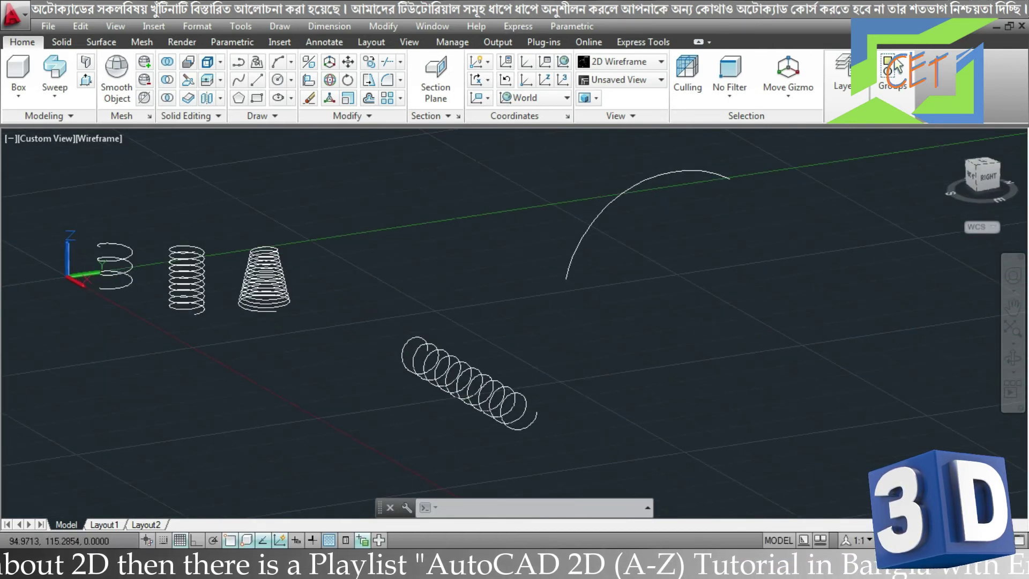
{"action": "scroll", "coordinate": [601, 273], "scroll_direction": "up", "scroll_amount": 8}
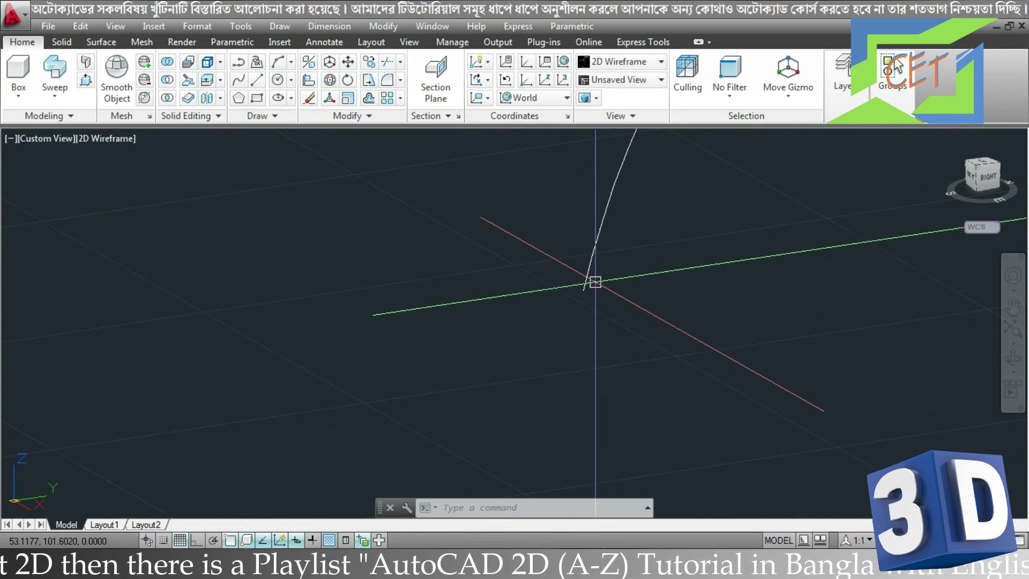
Draw a short line starting at the arc's lower endpoint
{"action": "mouse_move", "coordinate": [594, 278]}
{"action": "type", "text": "l"}
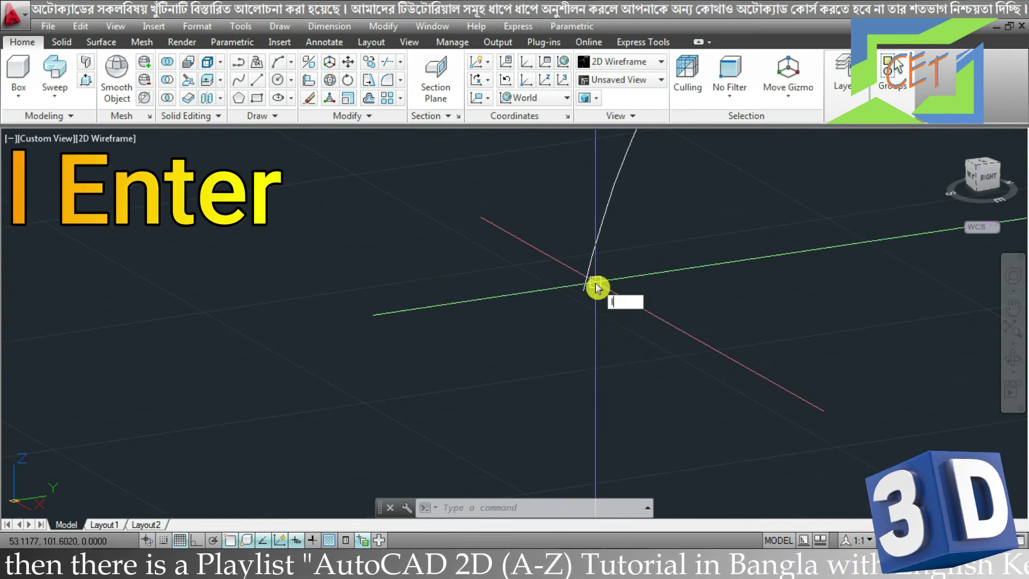
{"action": "key", "text": "Return"}
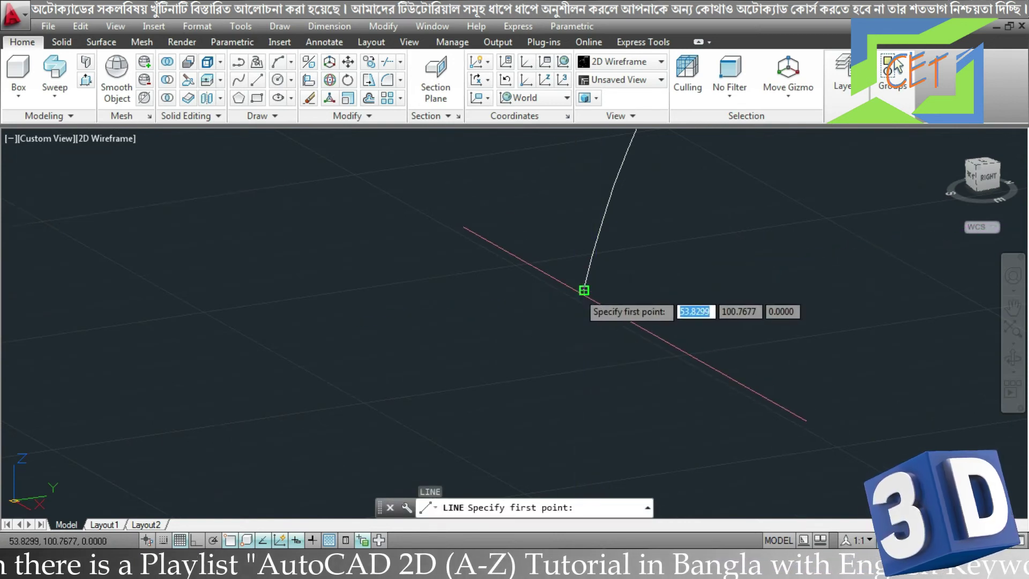
{"action": "left_click", "coordinate": [584, 290]}
{"action": "key", "text": "Escape"}
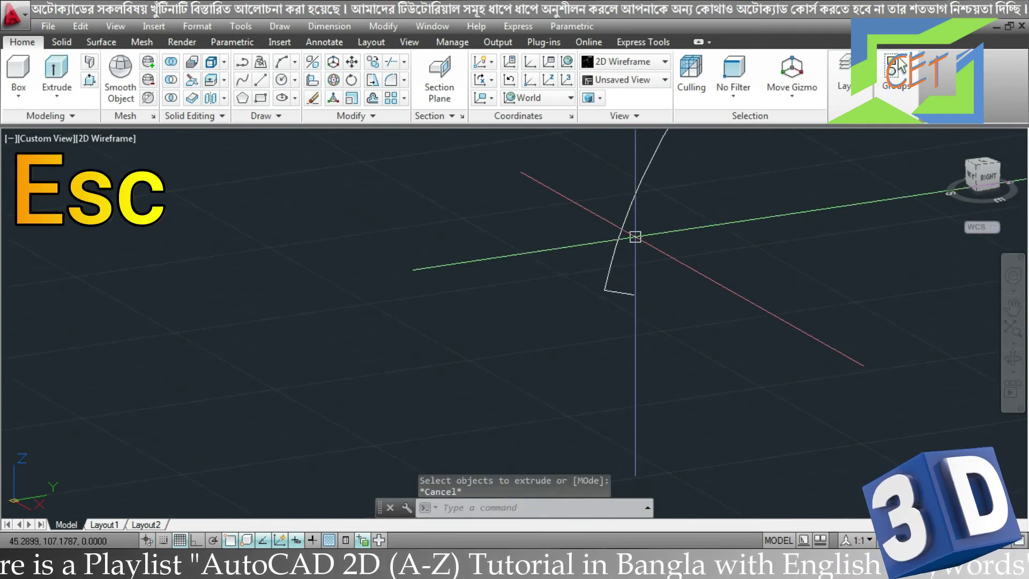
{"action": "middle_click_drag", "start_coordinate": [634, 234], "coordinate": [527, 371]}
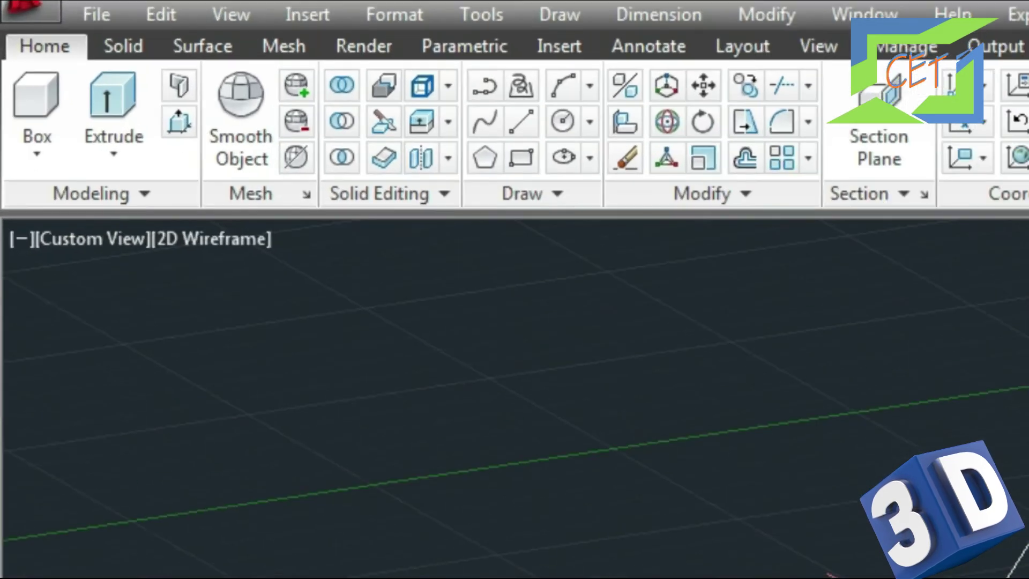
Sweep the short line along the arc path with a 10800° twist
{"action": "left_click", "coordinate": [65, 97]}
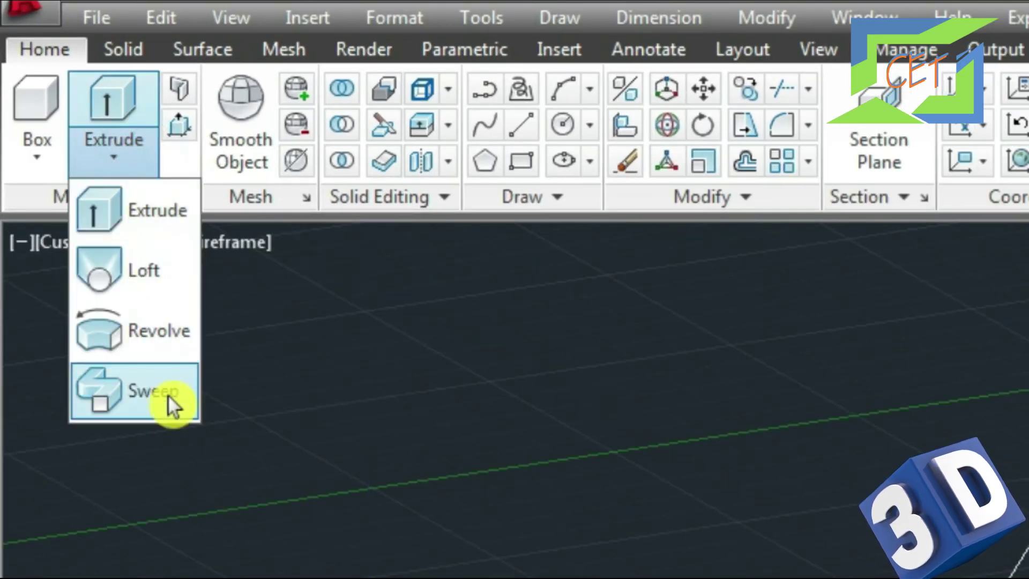
{"action": "left_click", "coordinate": [160, 397]}
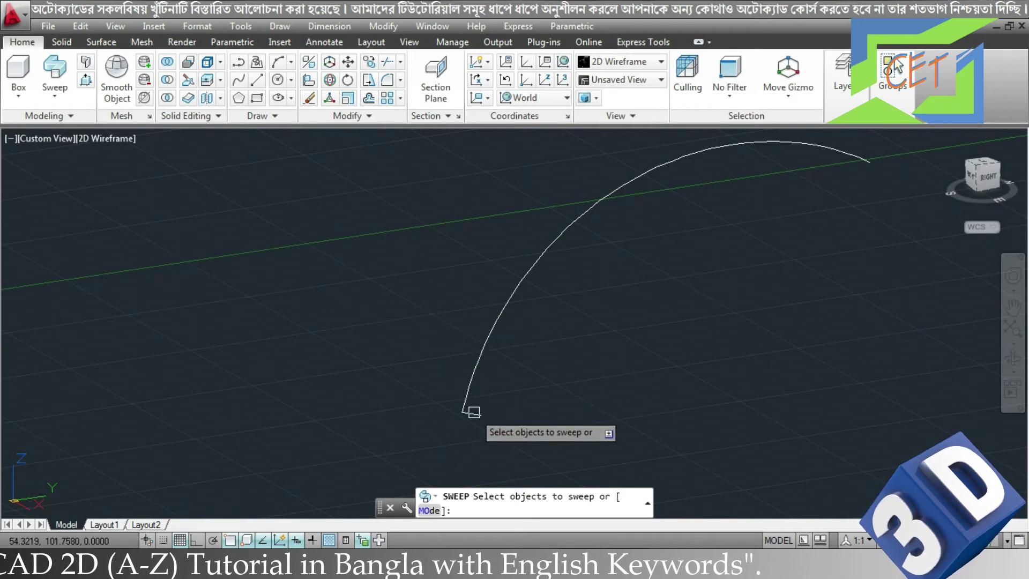
{"action": "left_click", "coordinate": [472, 411]}
{"action": "key", "text": "Return"}
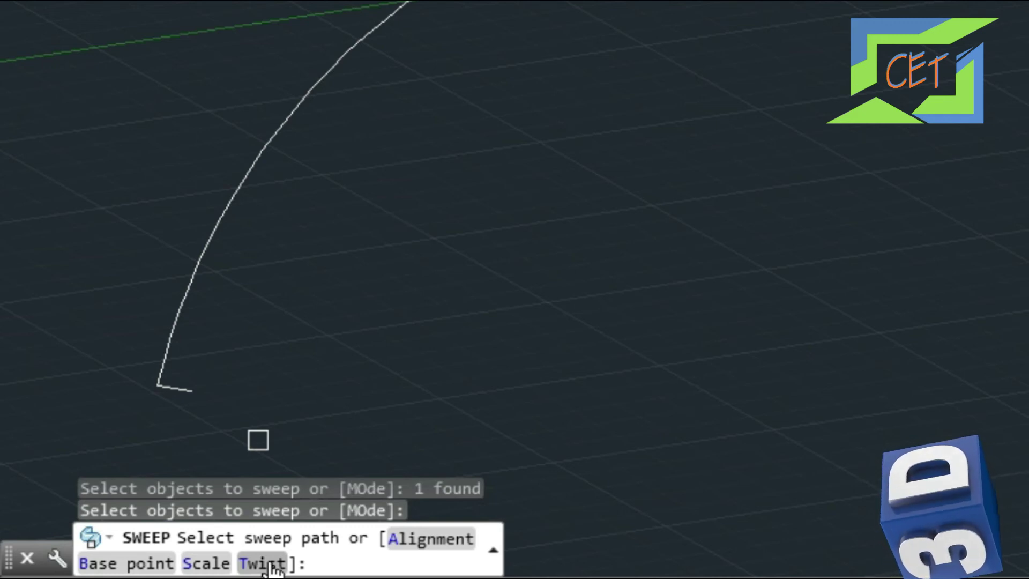
{"action": "type", "text": "t"}
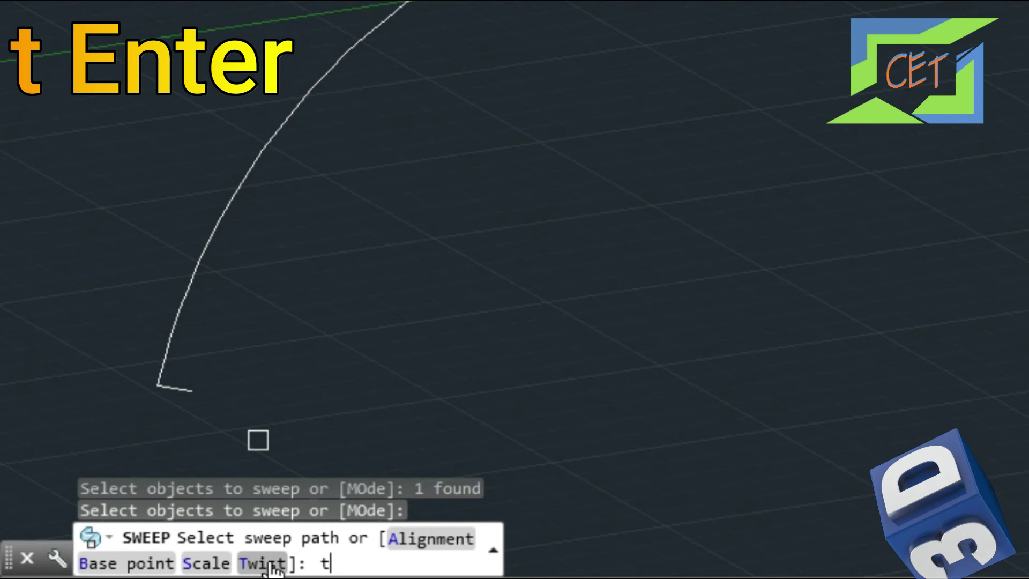
{"action": "key", "text": "Return"}
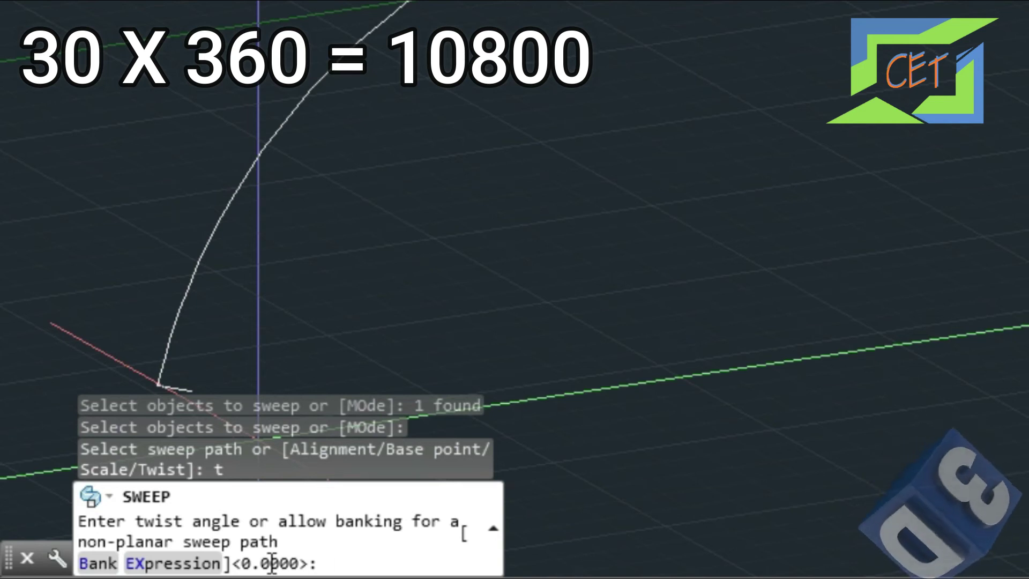
{"action": "type", "text": "10800"}
{"action": "key", "text": "Return"}
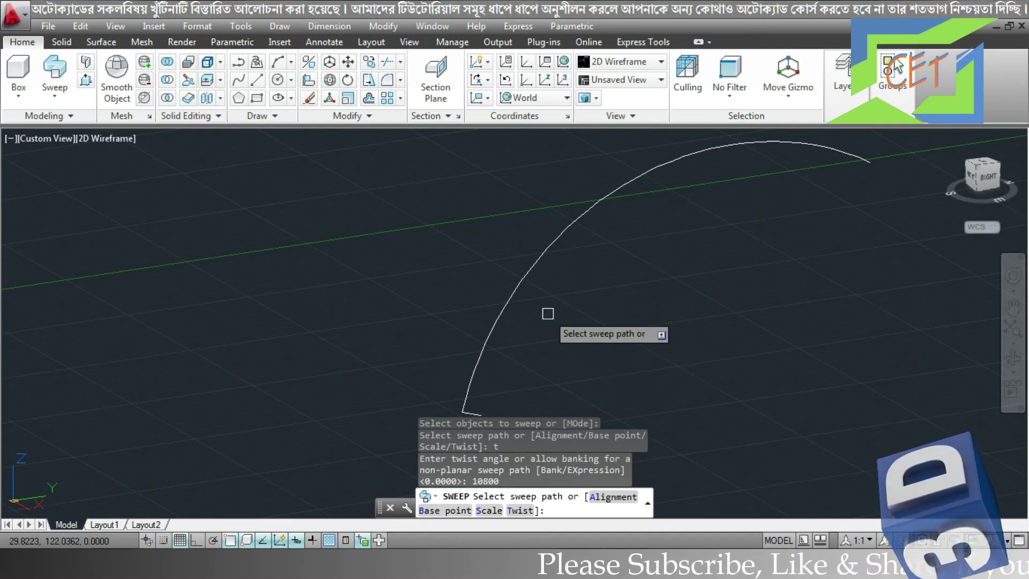
{"action": "left_click", "coordinate": [511, 292]}
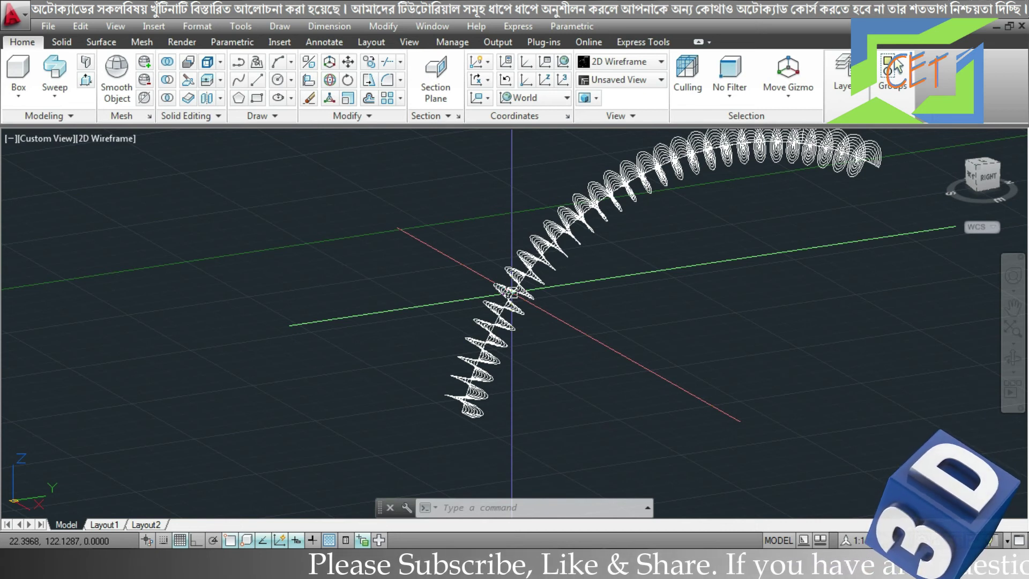
Switch the visual style to Shades of Gray and orbit to view the twisted arc coil
{"action": "middle_click_drag", "start_coordinate": [512, 293], "coordinate": [469, 326]}
{"action": "left_click", "coordinate": [105, 139]}
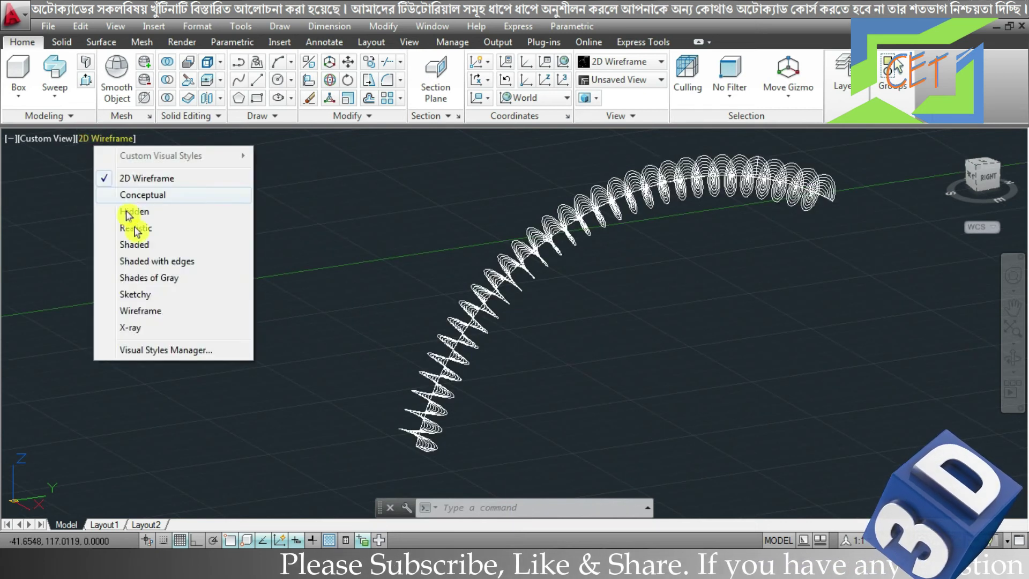
{"action": "left_click", "coordinate": [149, 278]}
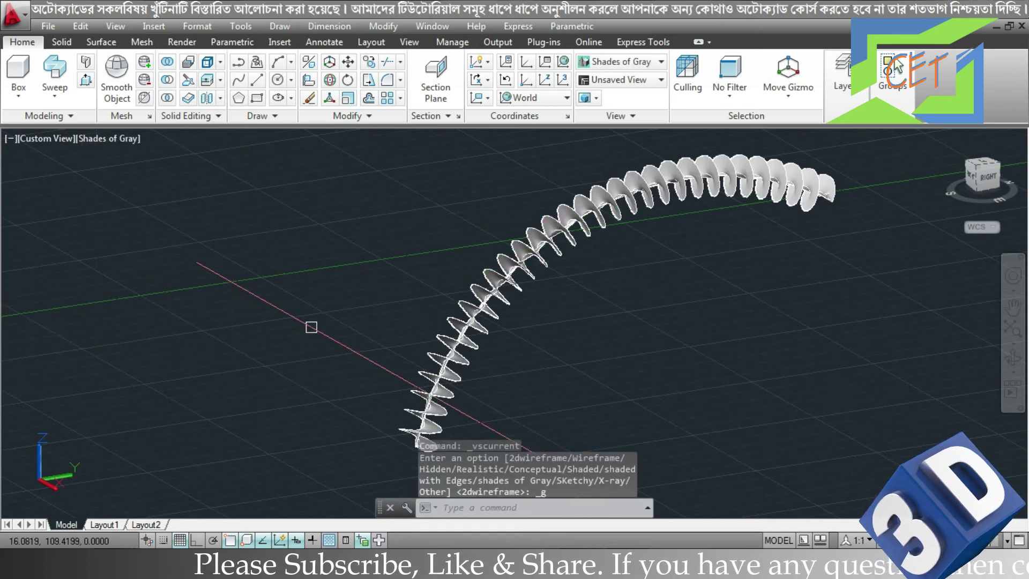
{"action": "mouse_move", "coordinate": [537, 367]}
{"action": "middle_mouse_down", "text": "shift"}
{"action": "mouse_move", "coordinate": [435, 357]}
{"action": "mouse_move", "coordinate": [386, 332]}
{"action": "mouse_move", "coordinate": [551, 359]}
{"action": "mouse_move", "coordinate": [572, 351]}
{"action": "mouse_move", "coordinate": [432, 351]}
{"action": "middle_mouse_up", "text": "shift"}
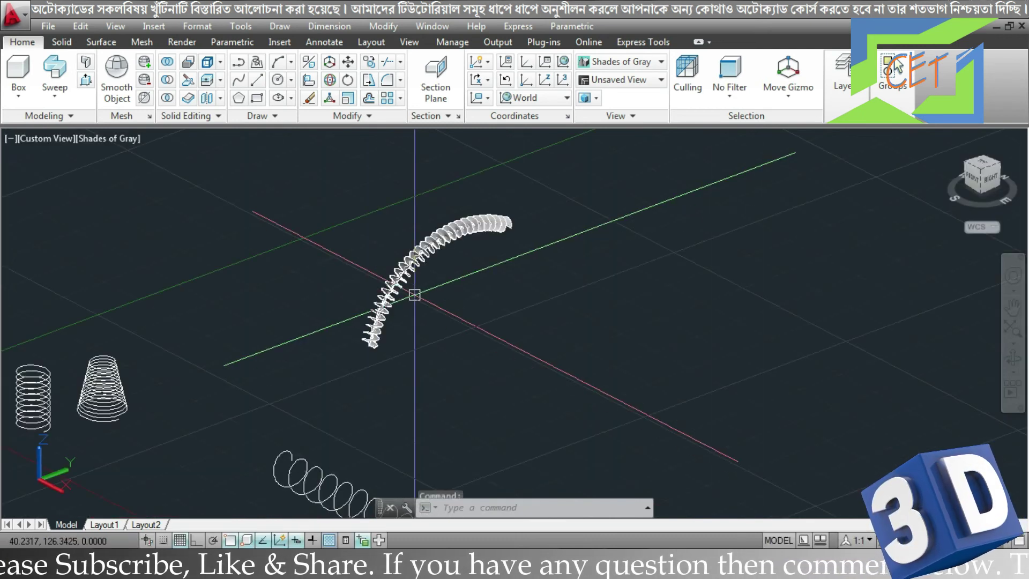
{"action": "scroll", "coordinate": [387, 253], "scroll_direction": "up", "scroll_amount": 3}
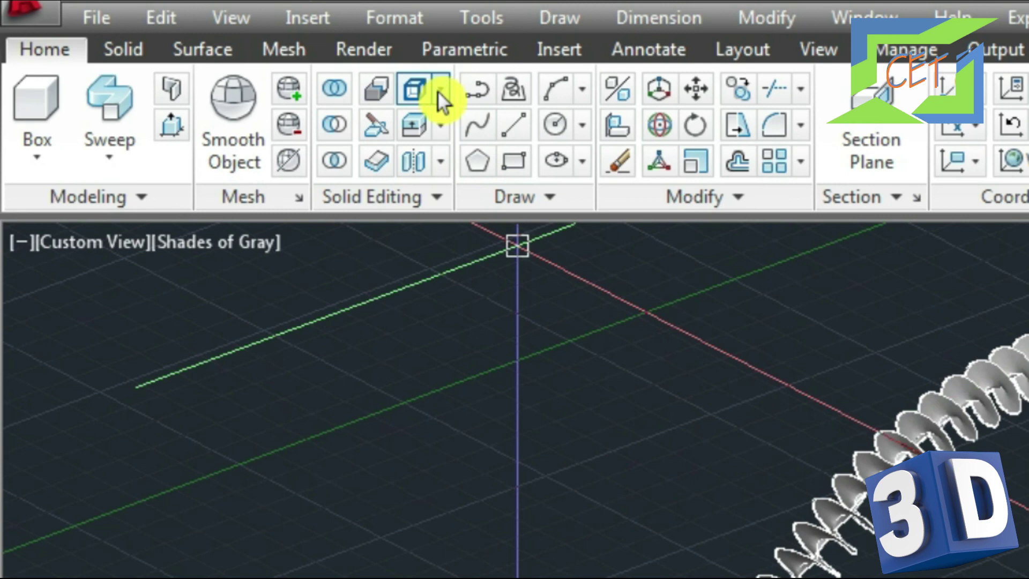
Extract the edges of the twisted sweep surface
{"action": "left_click", "coordinate": [438, 93]}
{"action": "left_click", "coordinate": [483, 140]}
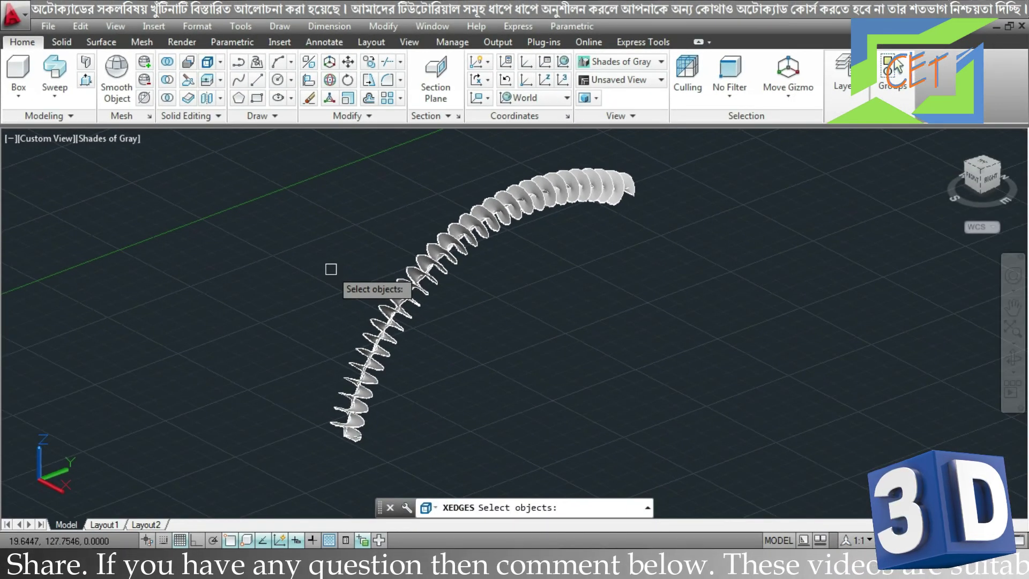
{"action": "left_click", "coordinate": [411, 279]}
{"action": "left_click", "coordinate": [461, 335]}
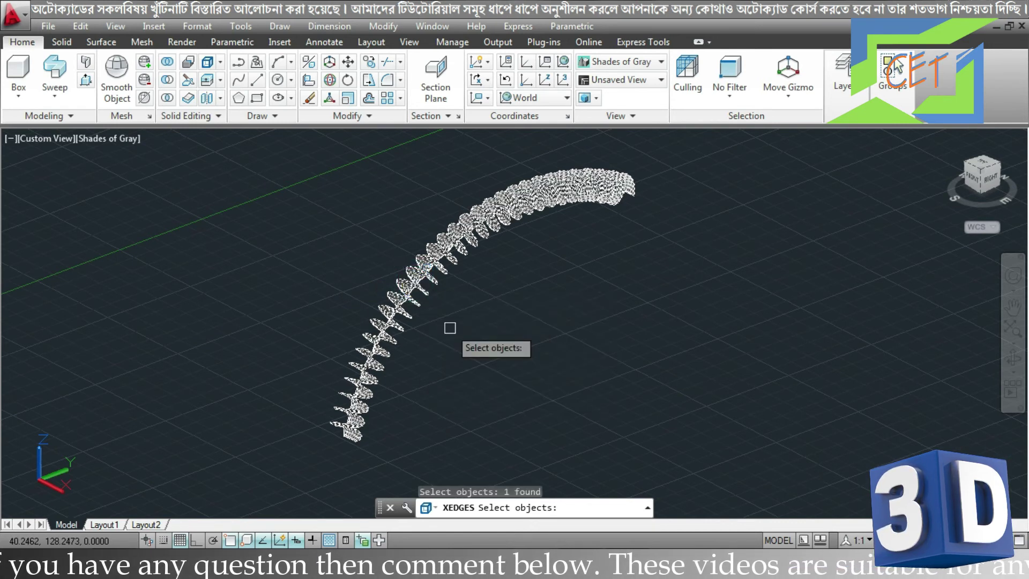
{"action": "key", "text": "Return"}
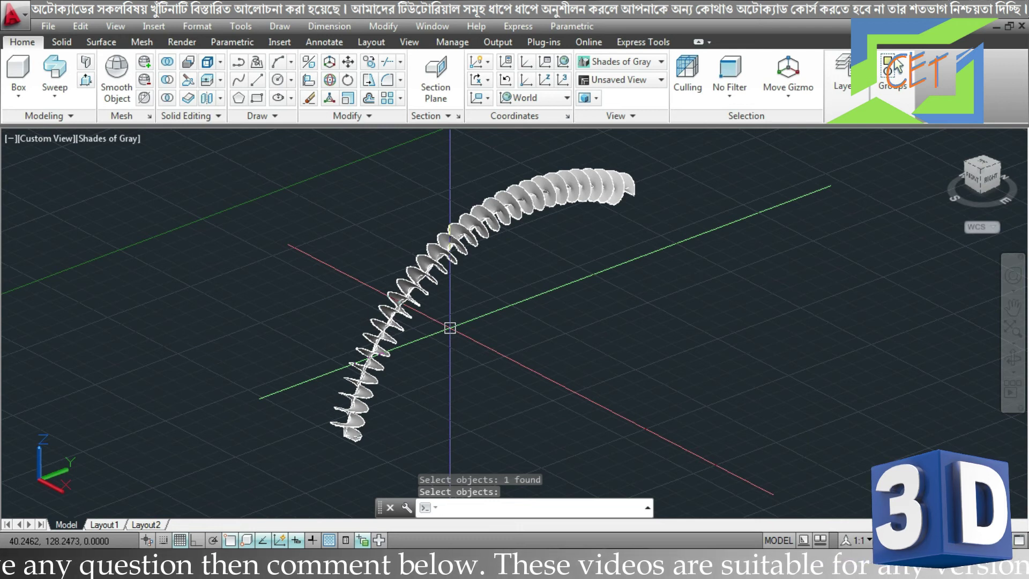
Move the twisted sweep away from the origin and delete it
{"action": "left_click", "coordinate": [423, 284]}
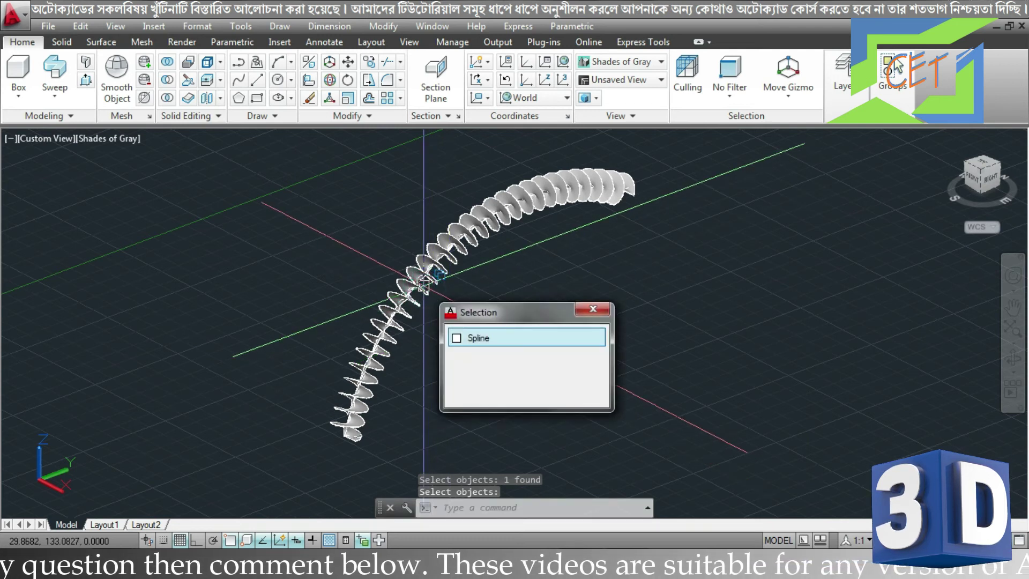
{"action": "left_click", "coordinate": [486, 356]}
{"action": "left_click", "coordinate": [510, 315]}
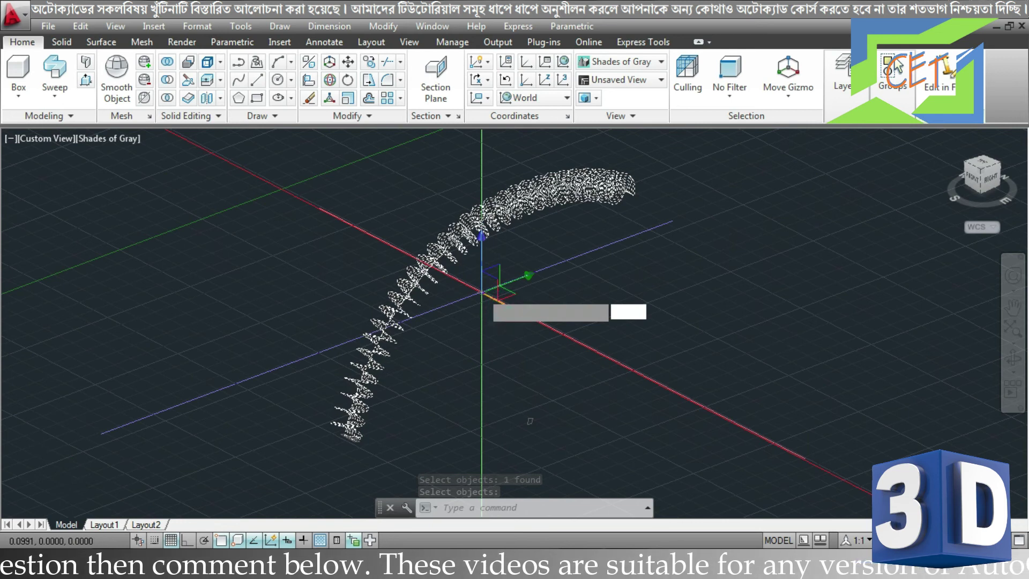
{"action": "left_click", "coordinate": [653, 360]}
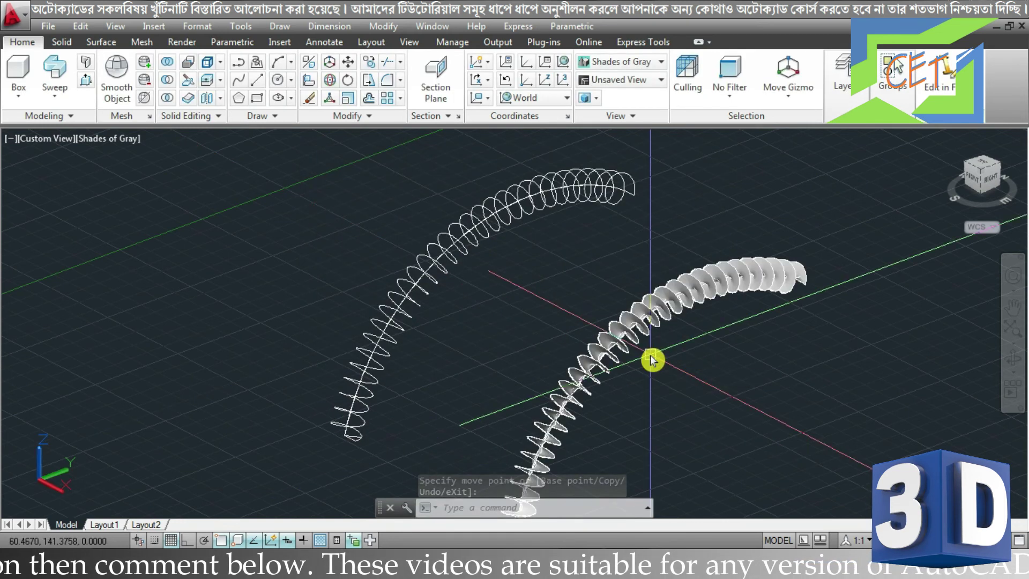
{"action": "key", "text": "Escape"}
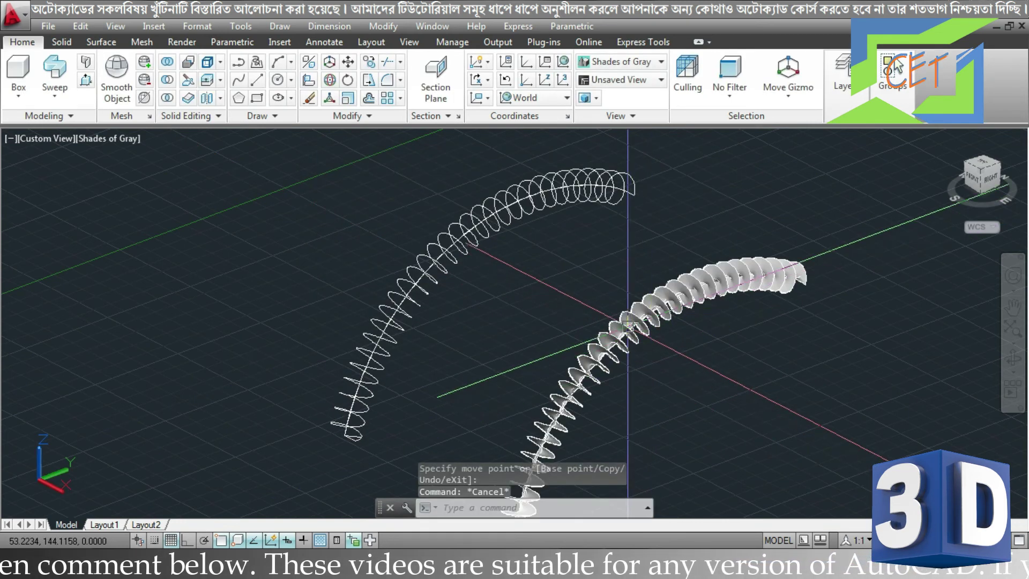
{"action": "left_click", "coordinate": [628, 322]}
{"action": "key", "text": "Delete"}
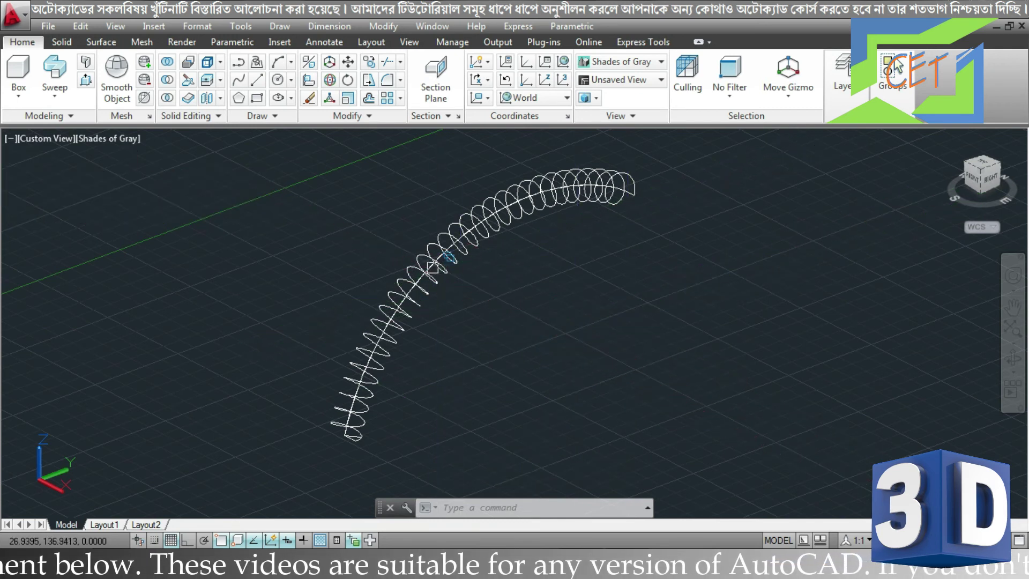
Delete the arc path running through the coiled helix
{"action": "scroll", "coordinate": [433, 264], "scroll_direction": "up", "scroll_amount": 2}
{"action": "scroll", "coordinate": [432, 265], "scroll_direction": "up", "scroll_amount": 2}
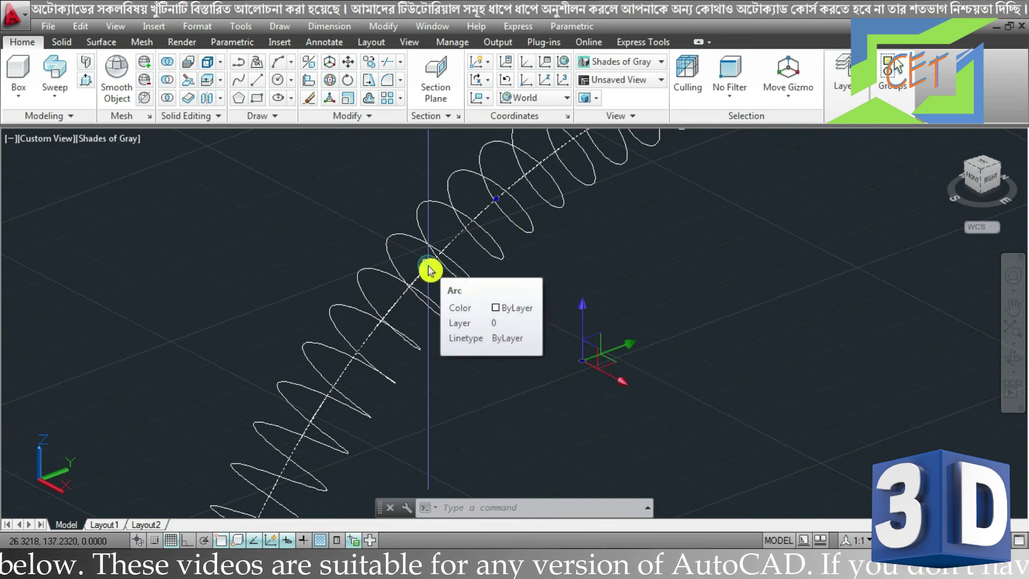
{"action": "left_click", "coordinate": [428, 265]}
{"action": "left_click", "coordinate": [478, 314]}
{"action": "key", "text": "Delete"}
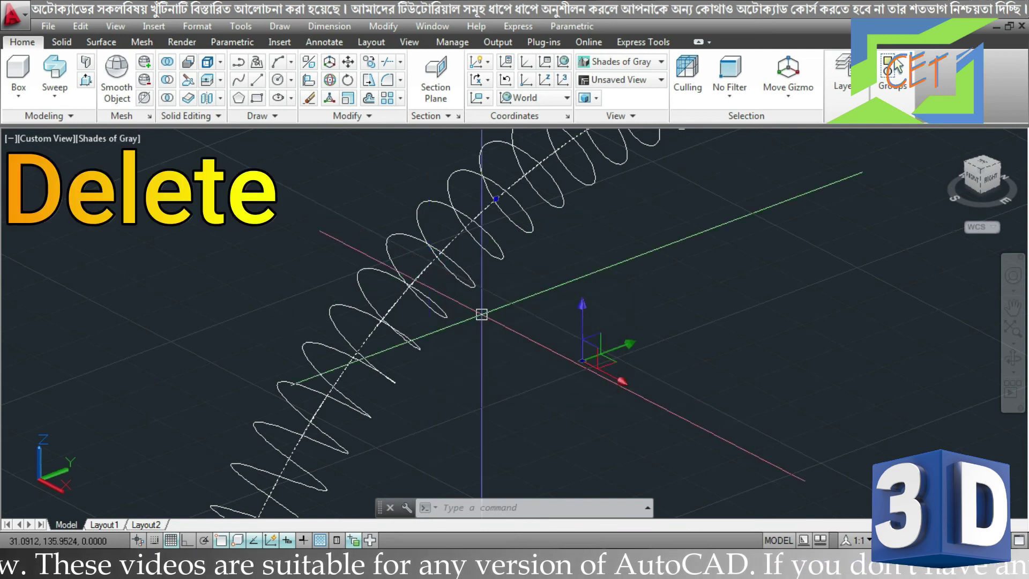
Orbit around the coil and erase the leftover curve at its upper end
{"action": "scroll", "coordinate": [482, 315], "scroll_direction": "down", "scroll_amount": 5}
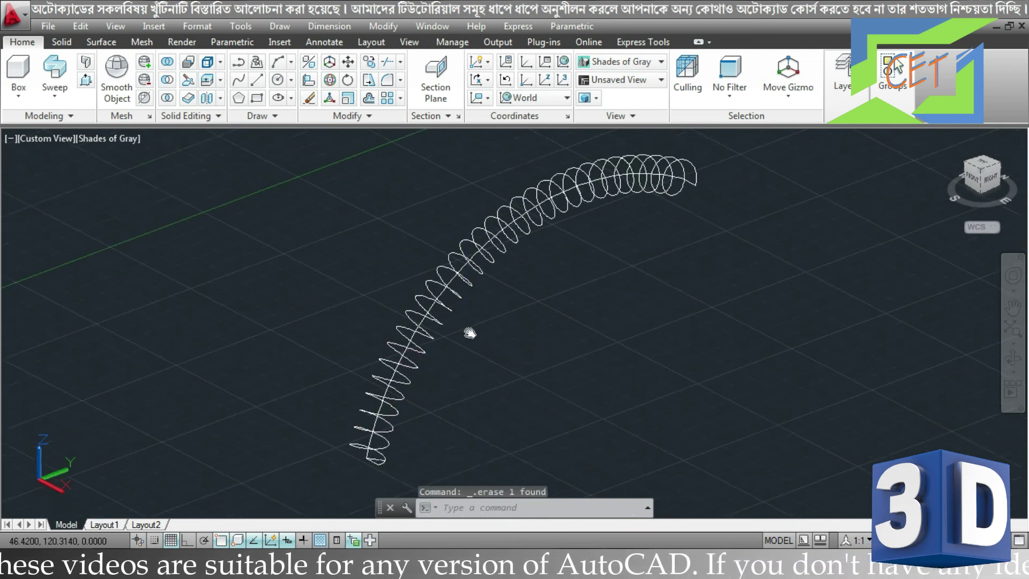
{"action": "scroll", "coordinate": [466, 338], "scroll_direction": "down", "scroll_amount": 2}
{"action": "scroll", "coordinate": [424, 365], "scroll_direction": "up", "scroll_amount": 3}
{"action": "scroll", "coordinate": [407, 384], "scroll_direction": "up", "scroll_amount": 2}
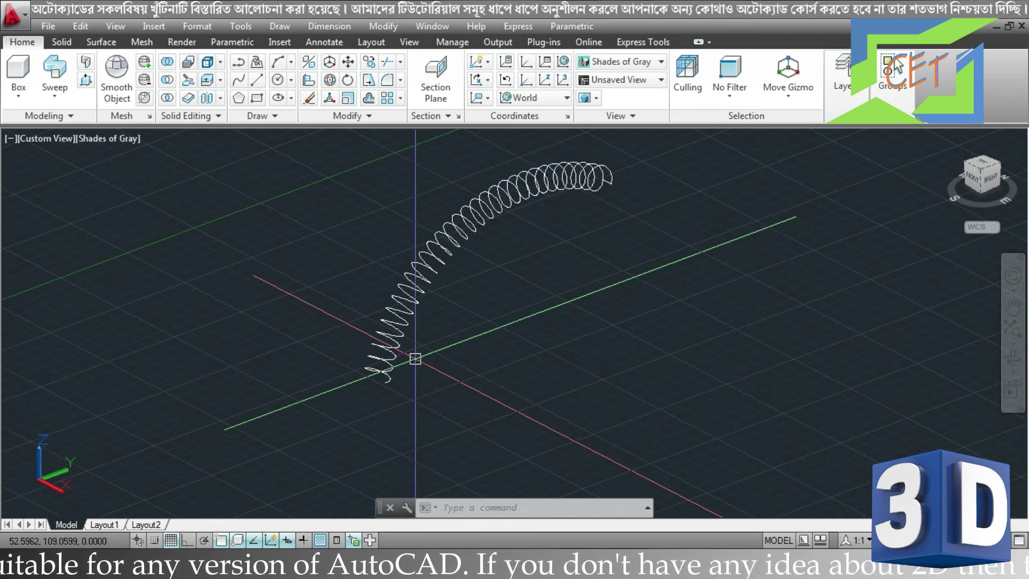
{"action": "mouse_move", "coordinate": [413, 357]}
{"action": "middle_mouse_down", "text": "shift"}
{"action": "mouse_move", "coordinate": [406, 344]}
{"action": "mouse_move", "coordinate": [372, 341]}
{"action": "mouse_move", "coordinate": [381, 353]}
{"action": "mouse_move", "coordinate": [475, 374]}
{"action": "mouse_move", "coordinate": [616, 324]}
{"action": "mouse_move", "coordinate": [494, 345]}
{"action": "mouse_move", "coordinate": [389, 342]}
{"action": "middle_mouse_up", "text": "shift"}
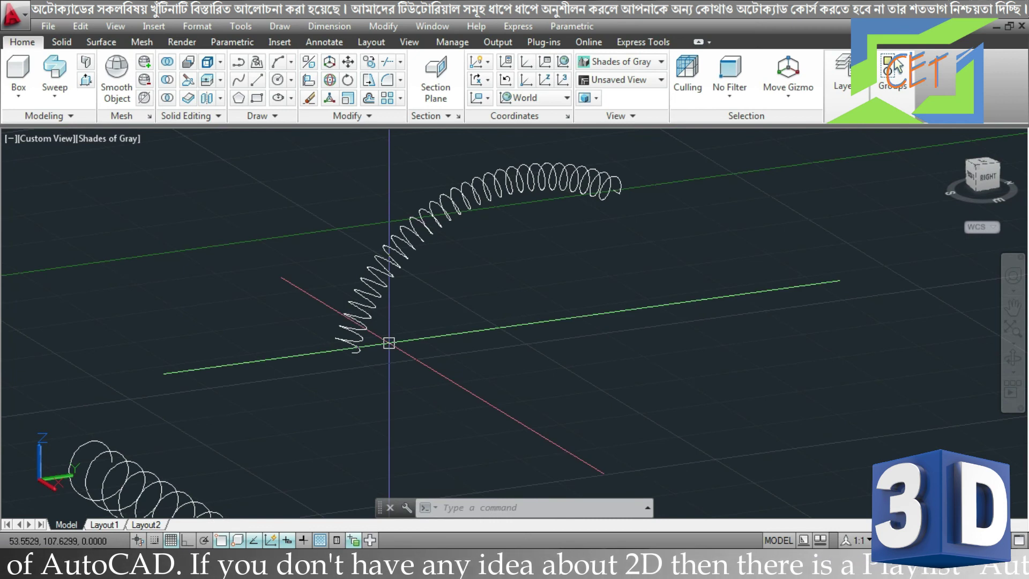
{"action": "scroll", "coordinate": [632, 193], "scroll_direction": "up", "scroll_amount": 5}
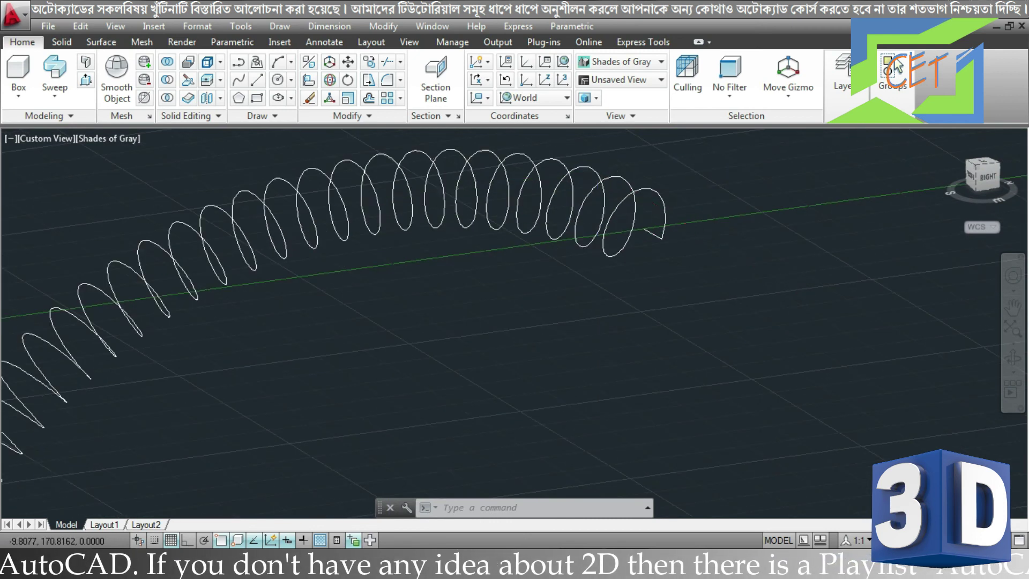
{"action": "left_click", "coordinate": [644, 230]}
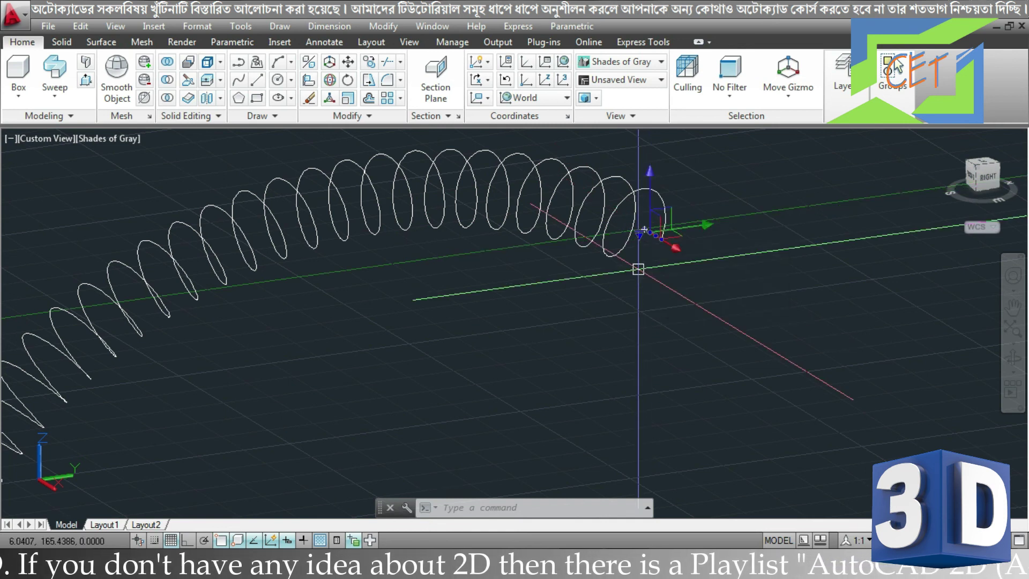
{"action": "key", "text": "Delete"}
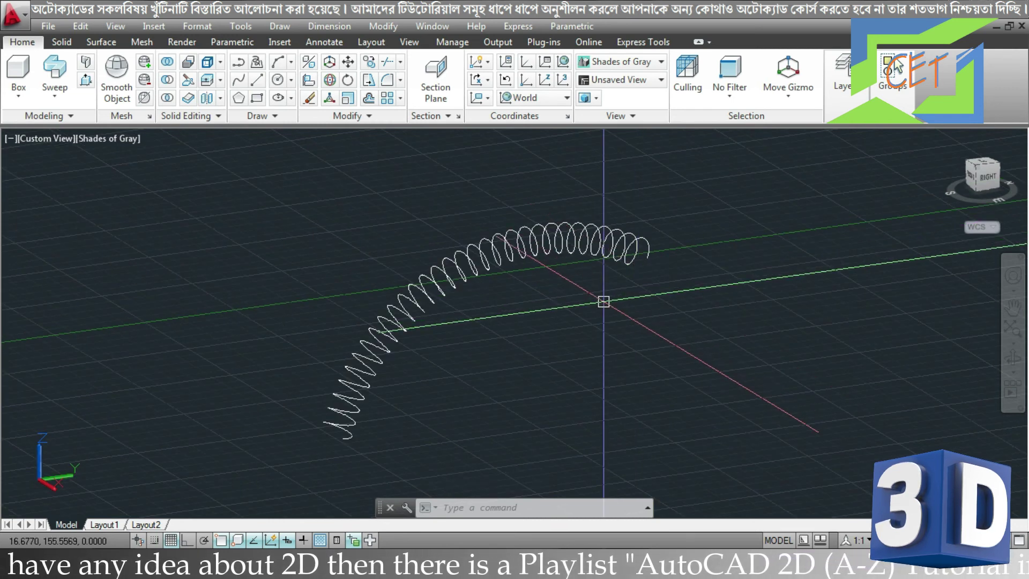
Draw a small circle, radius about 0.311, at the tall helix's base
{"action": "scroll", "coordinate": [604, 301], "scroll_direction": "down", "scroll_amount": 5}
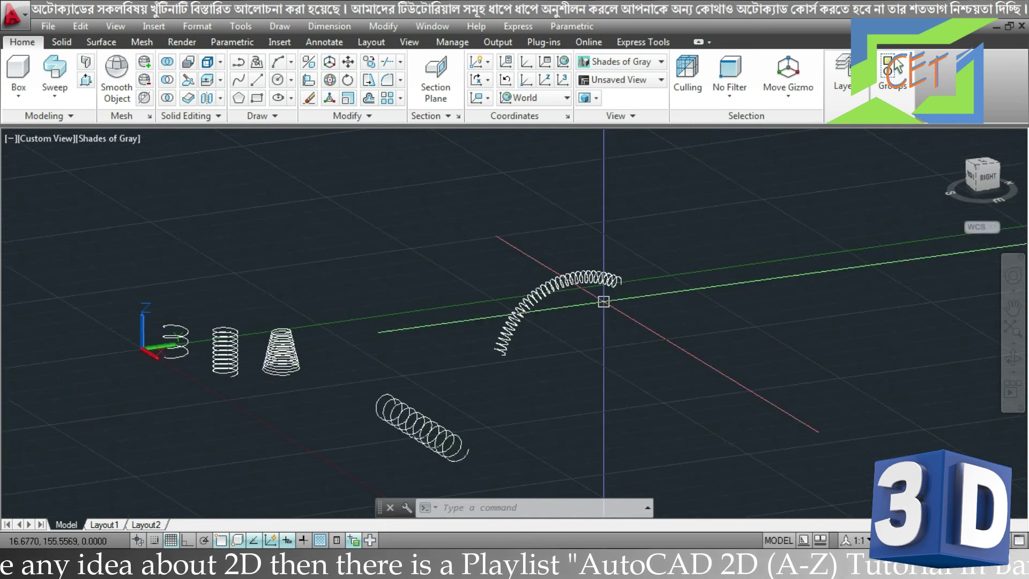
{"action": "scroll", "coordinate": [187, 366], "scroll_direction": "up", "scroll_amount": 5}
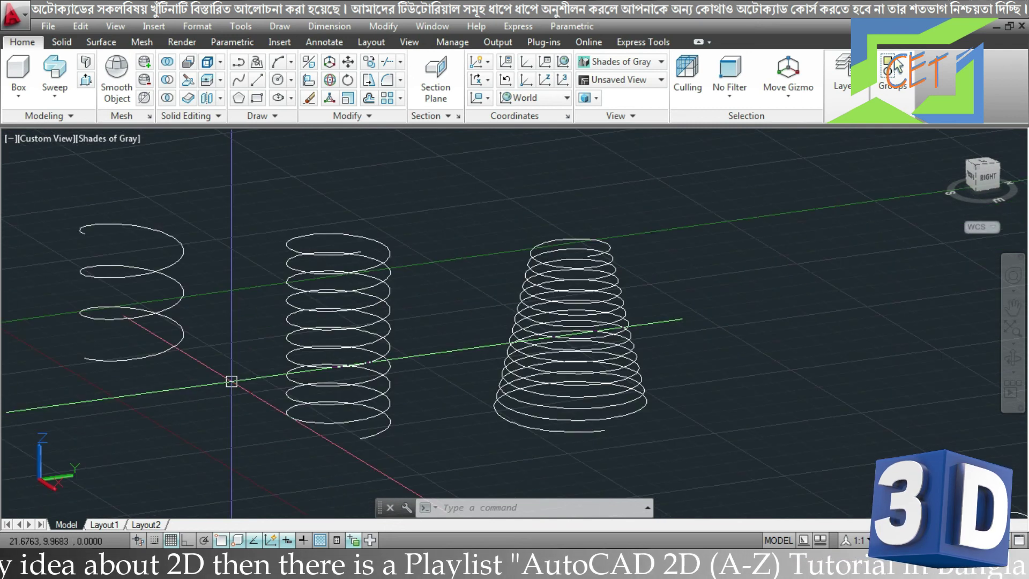
{"action": "middle_click_drag", "start_coordinate": [236, 395], "coordinate": [259, 351]}
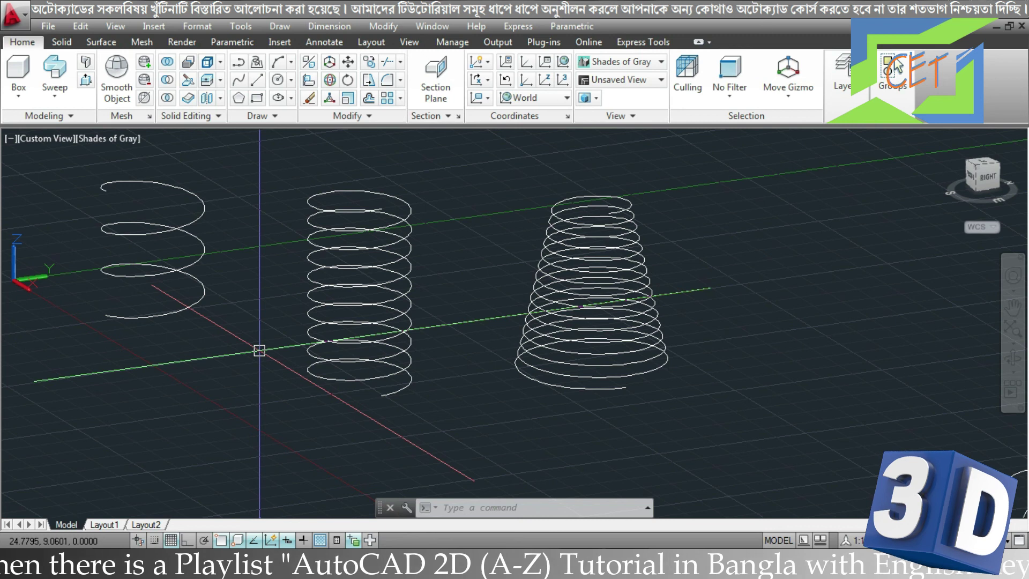
{"action": "type", "text": "c"}
{"action": "key", "text": "Return"}
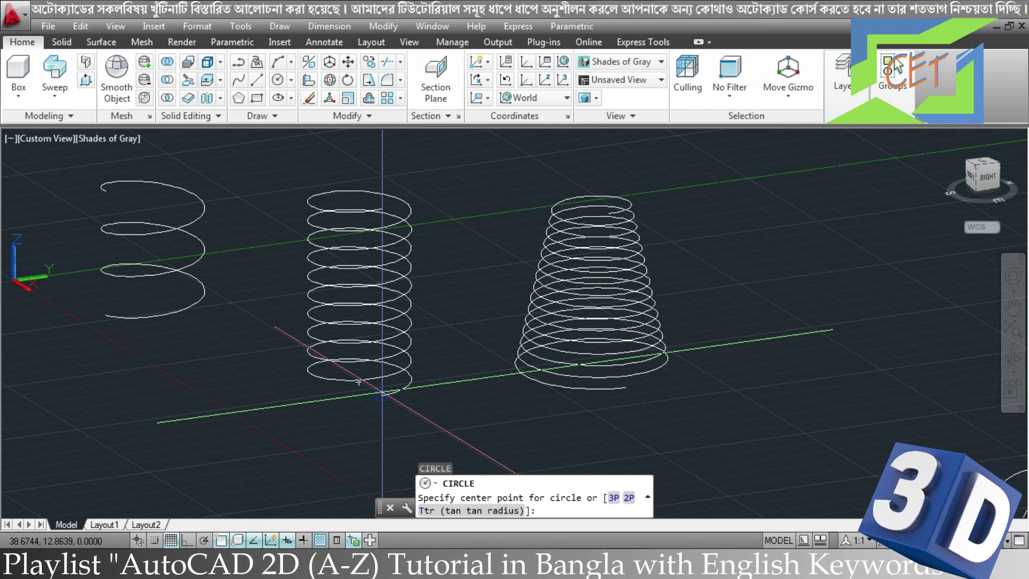
{"action": "left_click", "coordinate": [381, 395]}
{"action": "scroll", "coordinate": [380, 399], "scroll_direction": "up", "scroll_amount": 3}
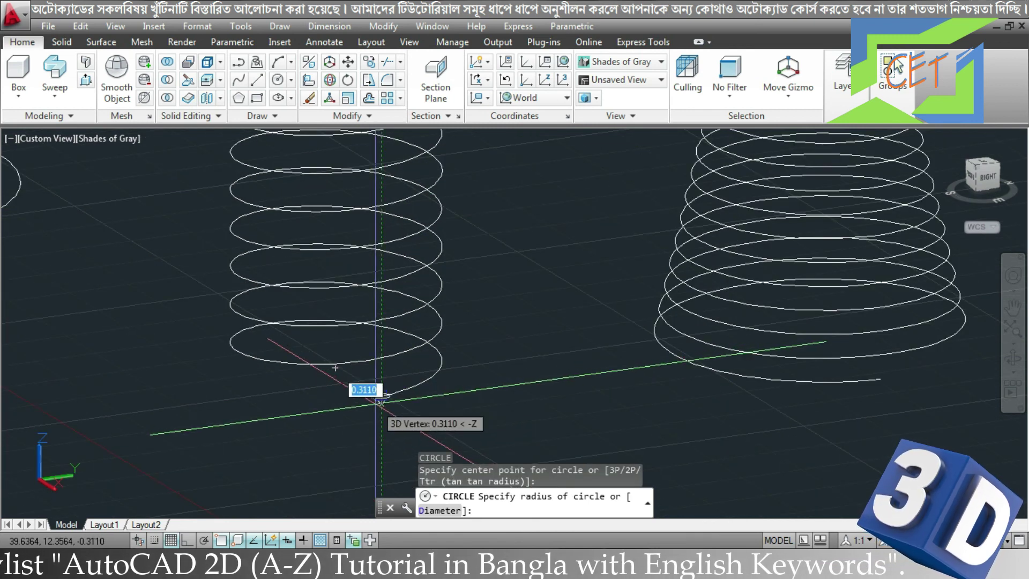
{"action": "left_click", "coordinate": [381, 401]}
Rotate the small circle 90° upright with the rotate gizmo
{"action": "left_click", "coordinate": [382, 396]}
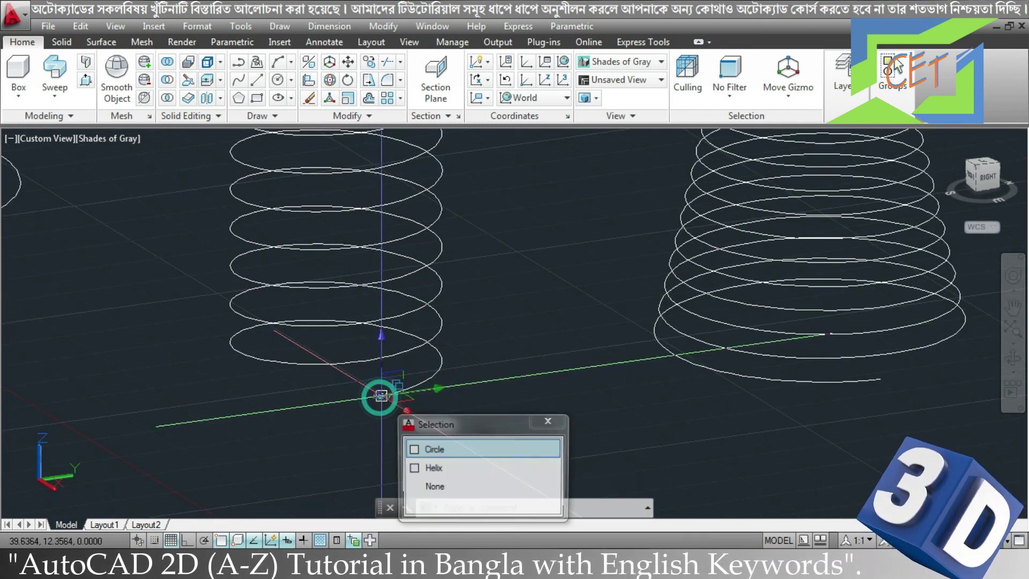
{"action": "left_click", "coordinate": [424, 453]}
{"action": "left_click", "coordinate": [787, 92]}
{"action": "left_click", "coordinate": [801, 164]}
{"action": "left_click", "coordinate": [377, 369]}
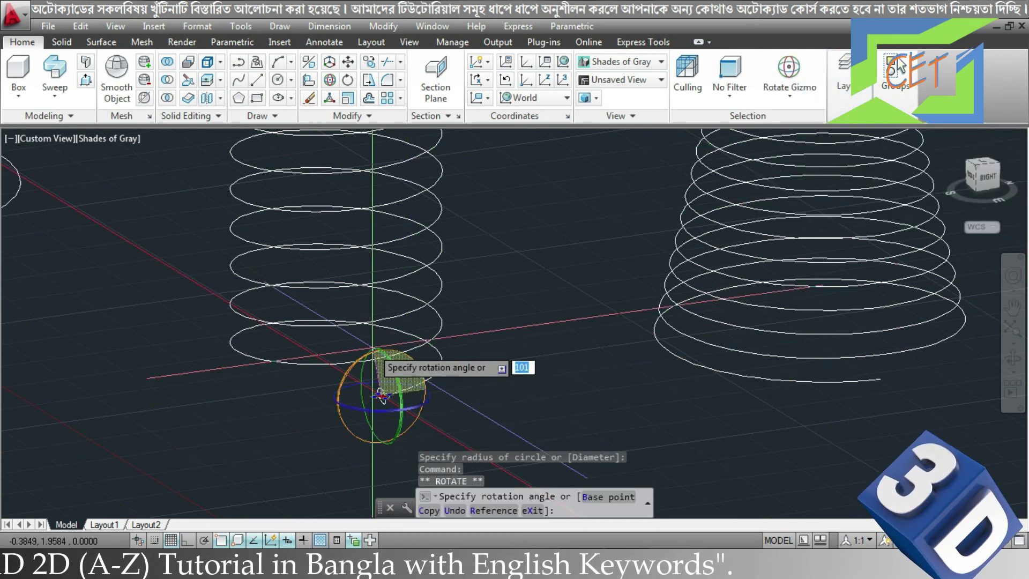
{"action": "left_click", "coordinate": [382, 396]}
{"action": "key", "text": "Escape"}
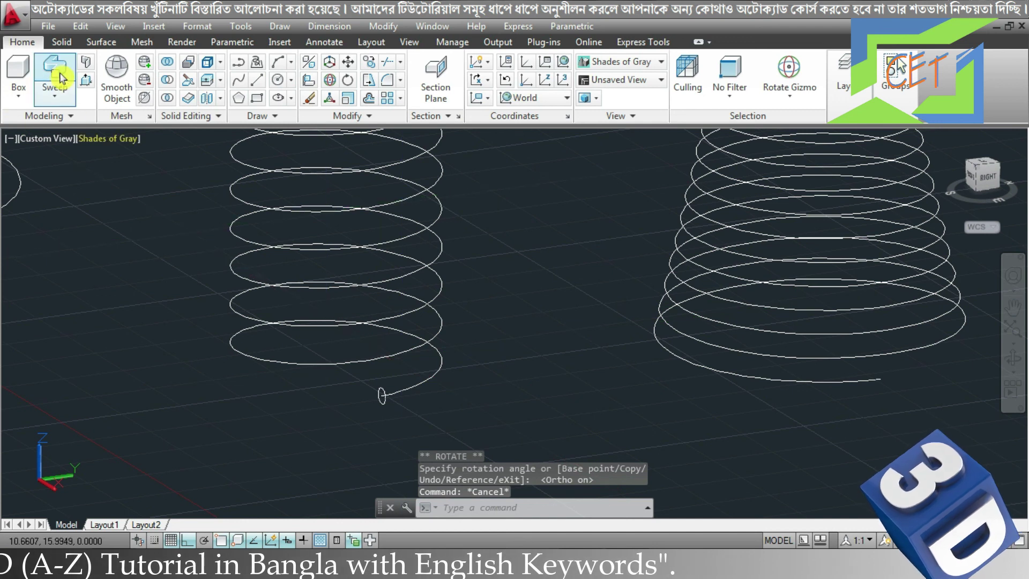
Sweep the small circle along the tall helix to form a solid tubular spring
{"action": "scroll", "coordinate": [377, 391], "scroll_direction": "up", "scroll_amount": 5}
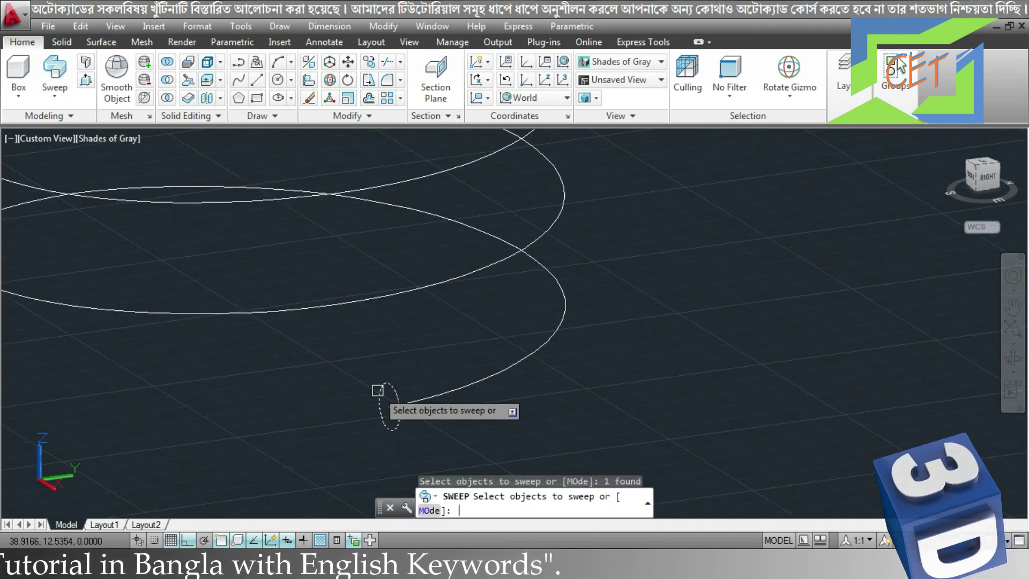
{"action": "key", "text": "Return"}
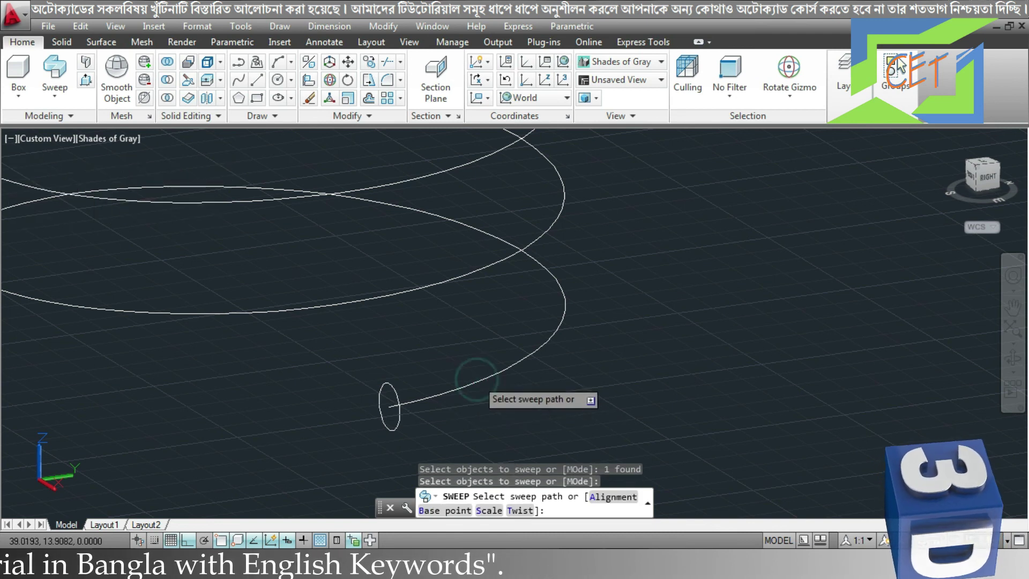
{"action": "left_click", "coordinate": [475, 379]}
{"action": "scroll", "coordinate": [553, 315], "scroll_direction": "down", "scroll_amount": 3}
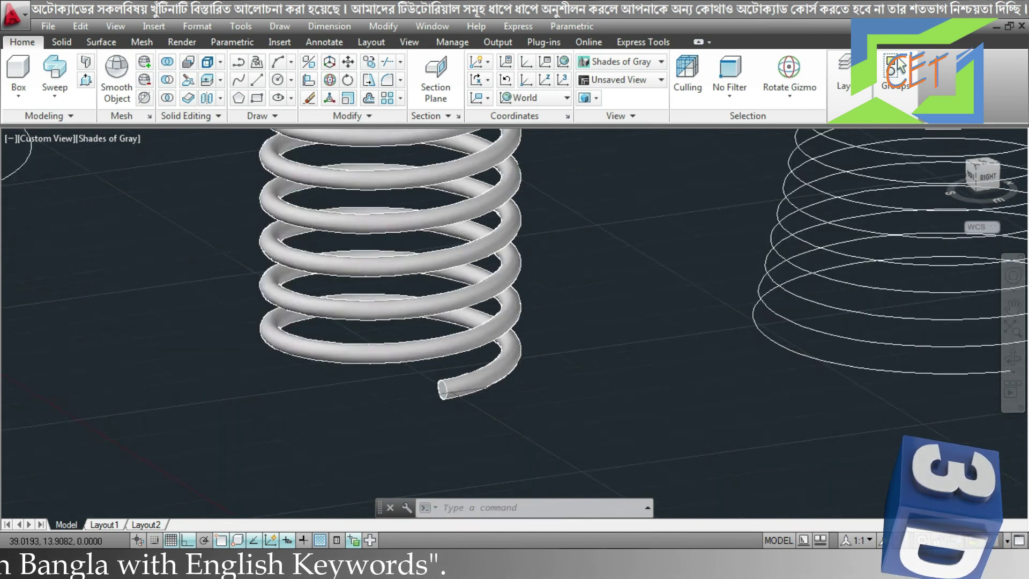
{"action": "scroll", "coordinate": [553, 315], "scroll_direction": "down", "scroll_amount": 3}
{"action": "mouse_move", "coordinate": [553, 315]}
{"action": "middle_mouse_down"}
{"action": "mouse_move", "coordinate": [552, 370]}
{"action": "mouse_move", "coordinate": [494, 385]}
{"action": "mouse_move", "coordinate": [230, 382]}
{"action": "mouse_move", "coordinate": [223, 322]}
{"action": "mouse_move", "coordinate": [239, 384]}
{"action": "mouse_move", "coordinate": [249, 344]}
{"action": "mouse_move", "coordinate": [236, 338]}
{"action": "mouse_move", "coordinate": [129, 352]}
{"action": "middle_mouse_up"}
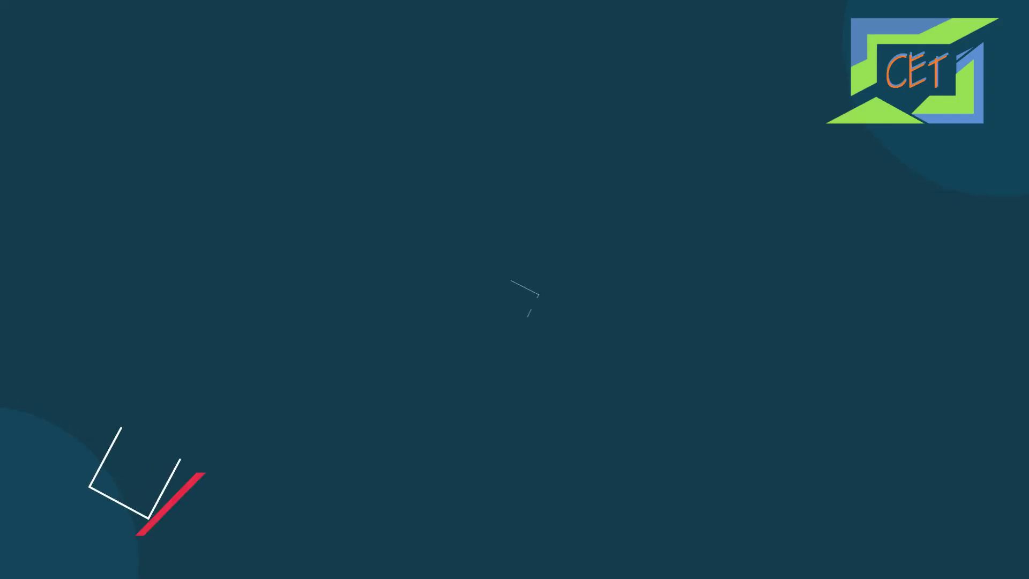